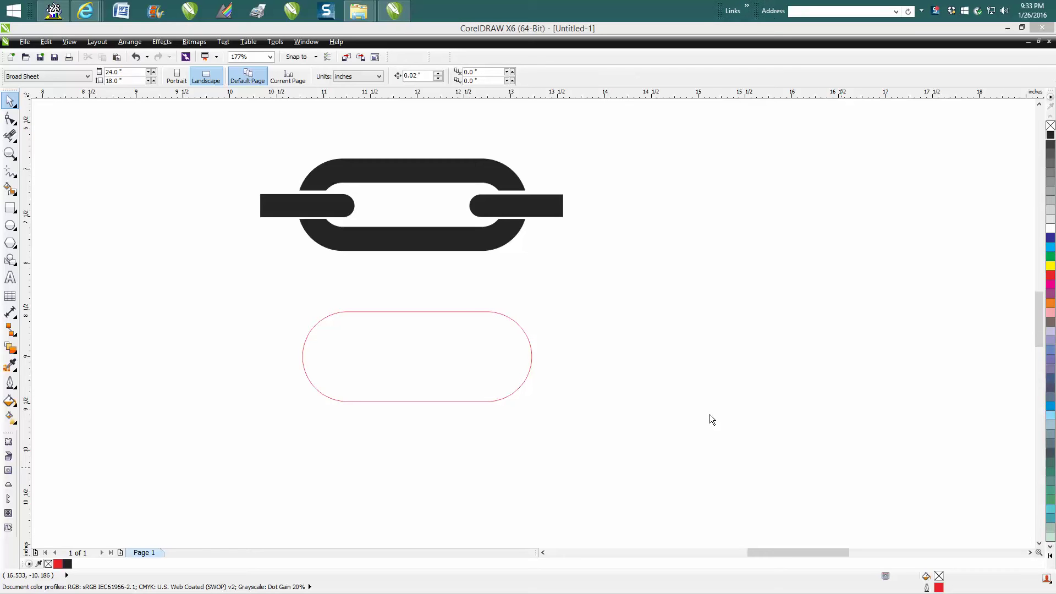
Draw a trial rectangle left of the chain, then delete it.
{"action": "left_click", "coordinate": [452, 312]}
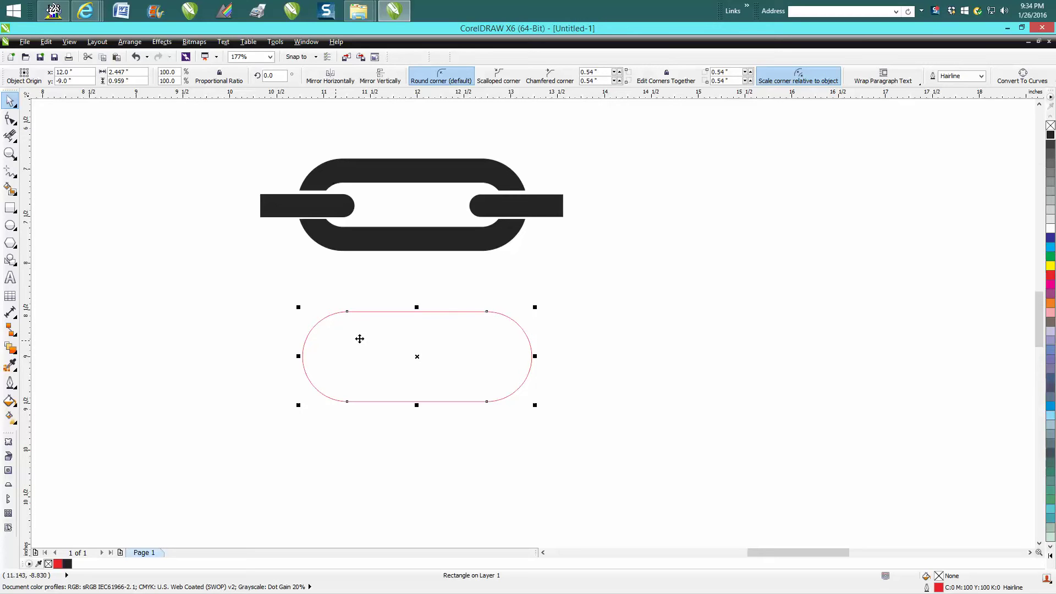
{"action": "left_click", "coordinate": [10, 208]}
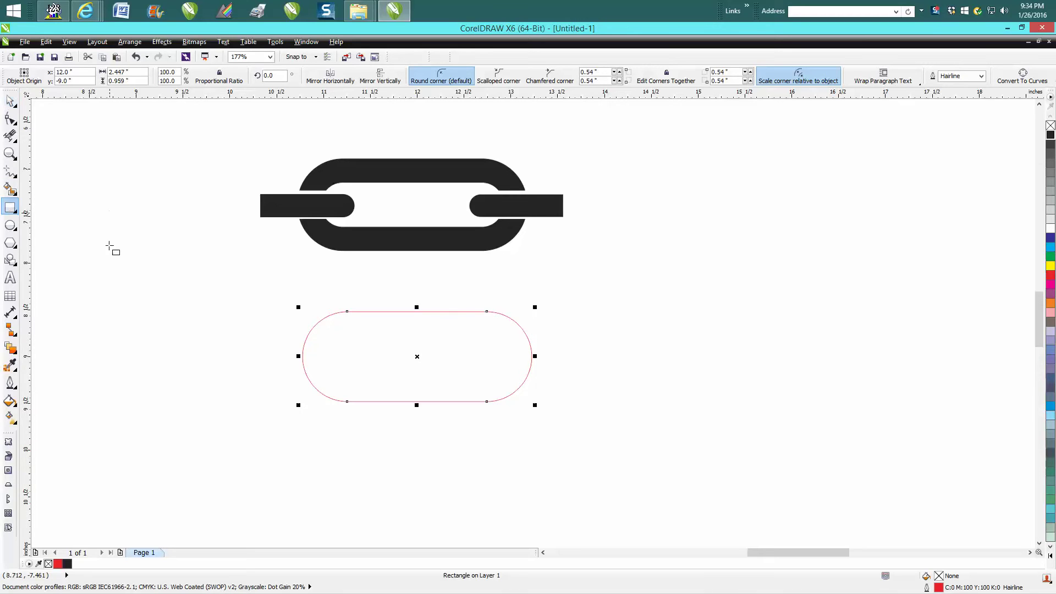
{"action": "left_click_drag", "start_coordinate": [110, 217], "coordinate": [263, 297]}
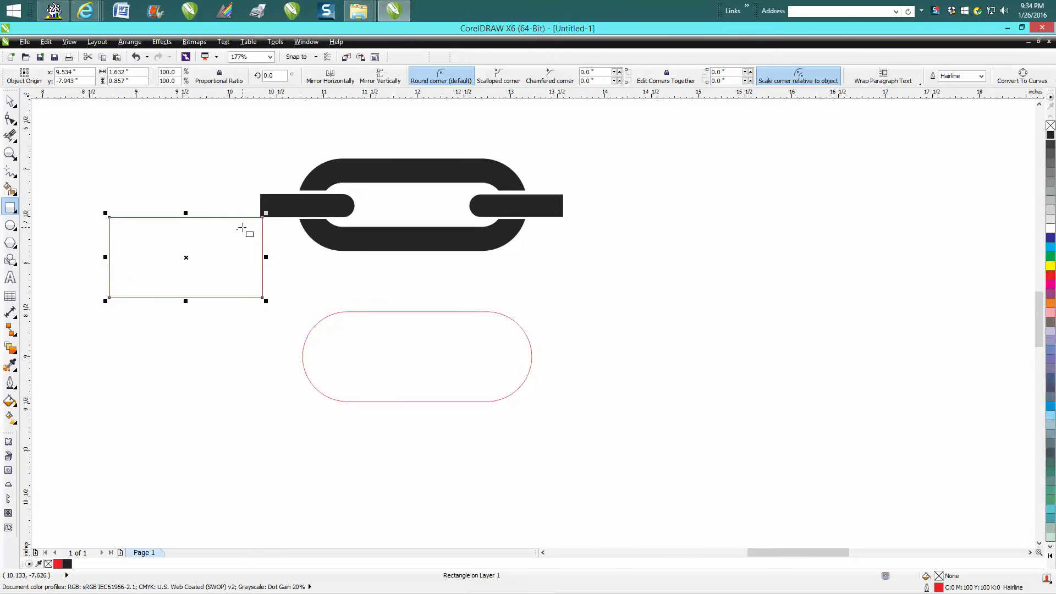
{"action": "key", "text": "Delete"}
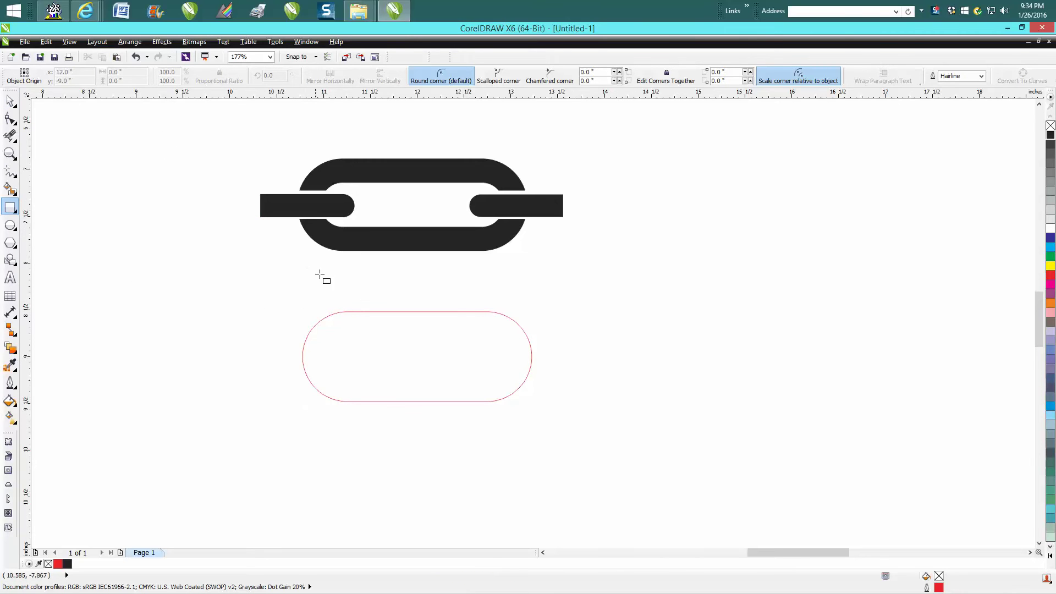
{"action": "left_click", "coordinate": [10, 101]}
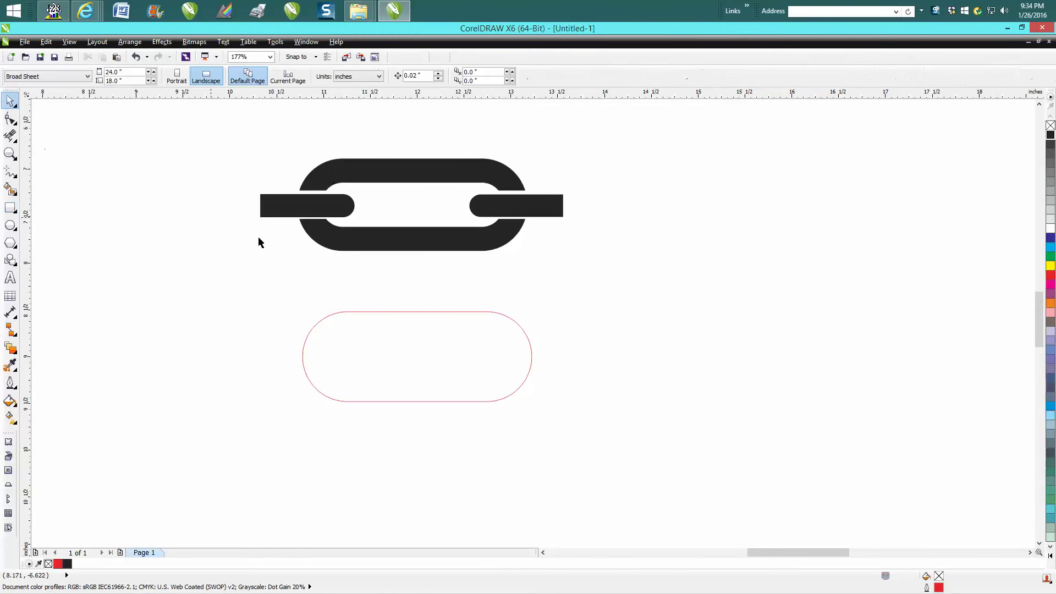
Apply a one-step 0.25-inch inside contour to the rounded rectangle.
{"action": "left_click", "coordinate": [369, 313]}
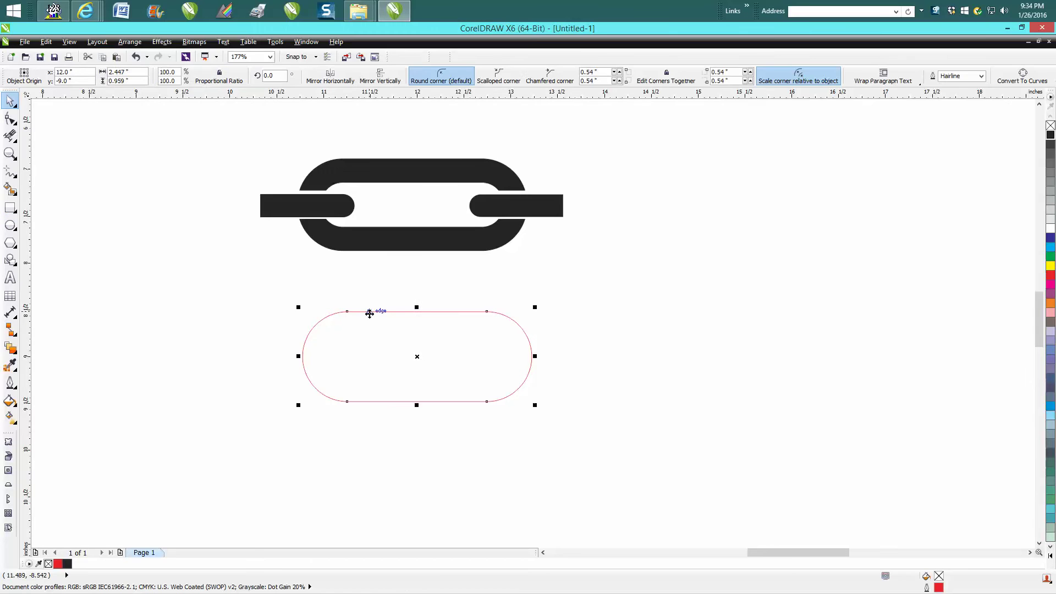
{"action": "left_click", "coordinate": [160, 43]}
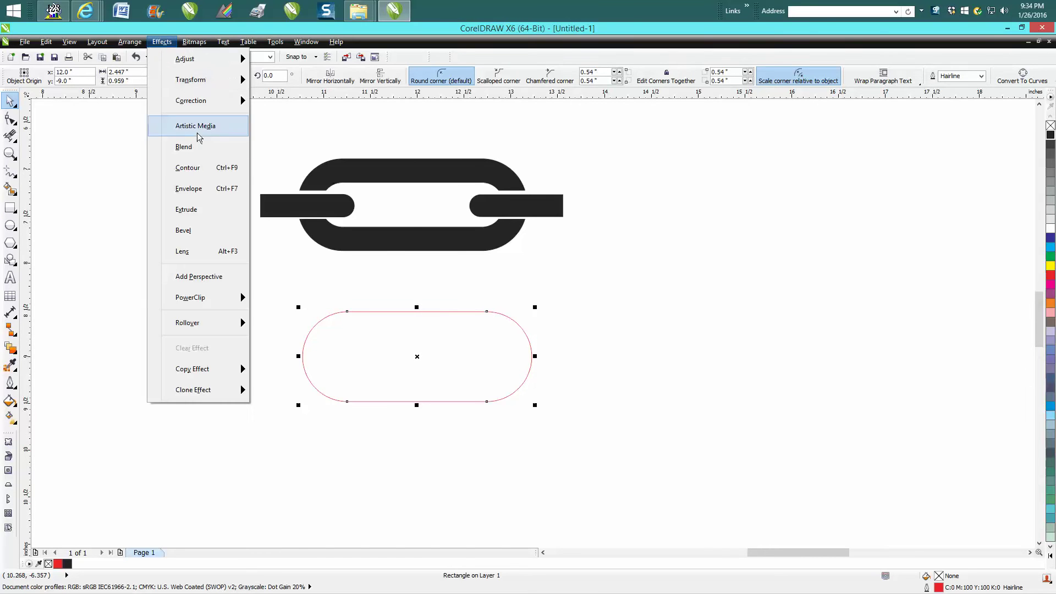
{"action": "left_click", "coordinate": [205, 171]}
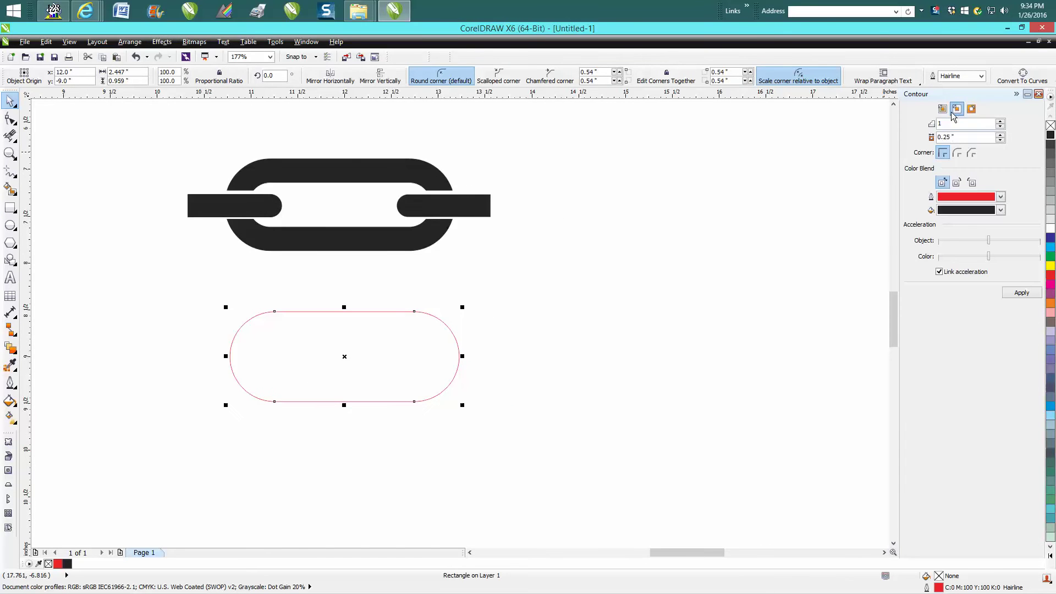
{"action": "key", "text": "Return"}
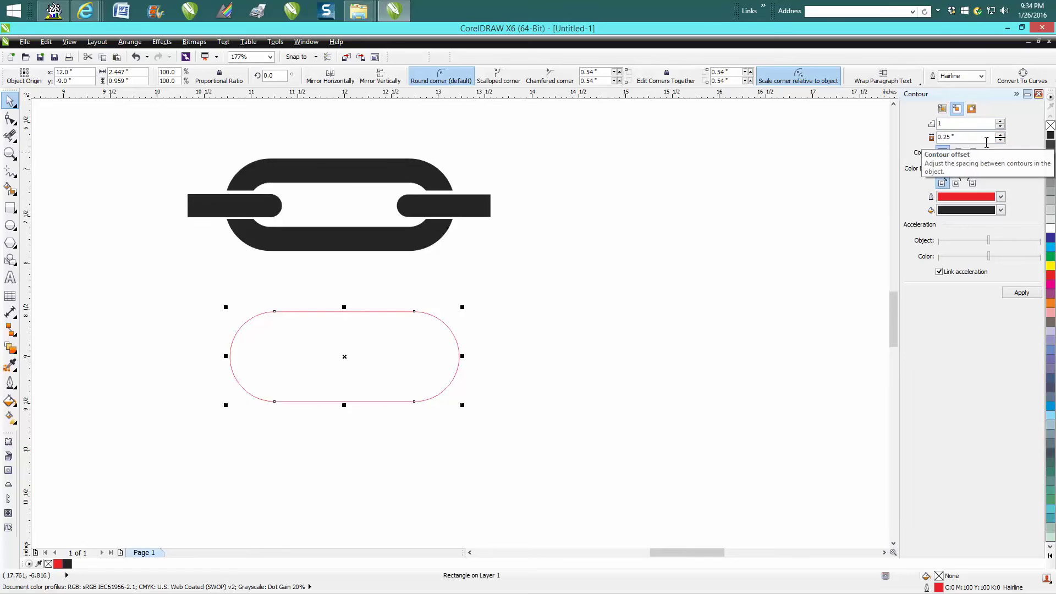
{"action": "left_click", "coordinate": [1021, 292]}
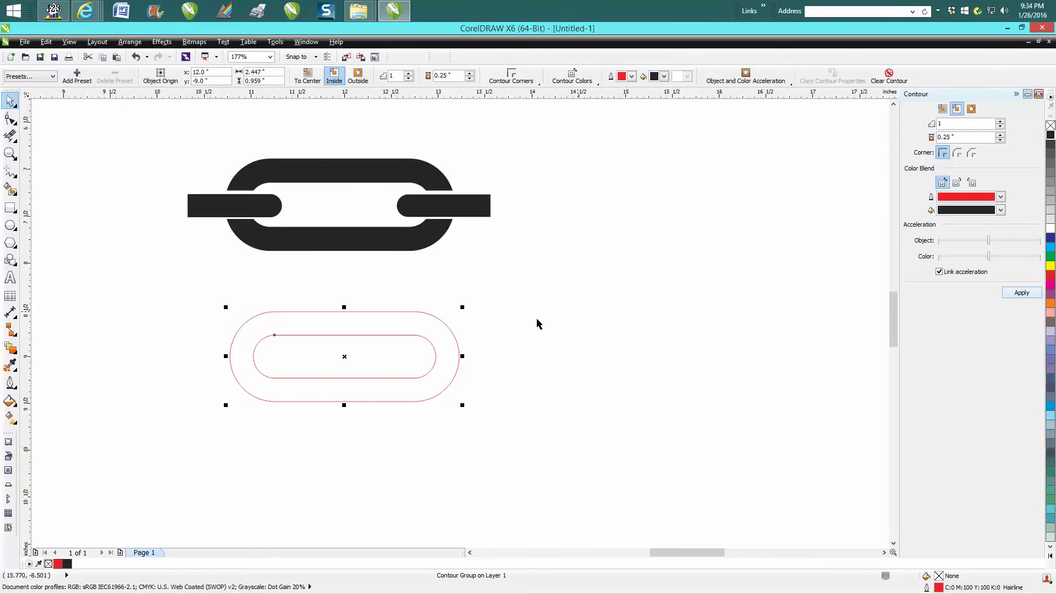
Break the contour group apart into two separate nested outlines.
{"action": "left_click_drag", "start_coordinate": [200, 266], "coordinate": [554, 454]}
{"action": "left_click", "coordinate": [161, 42]}
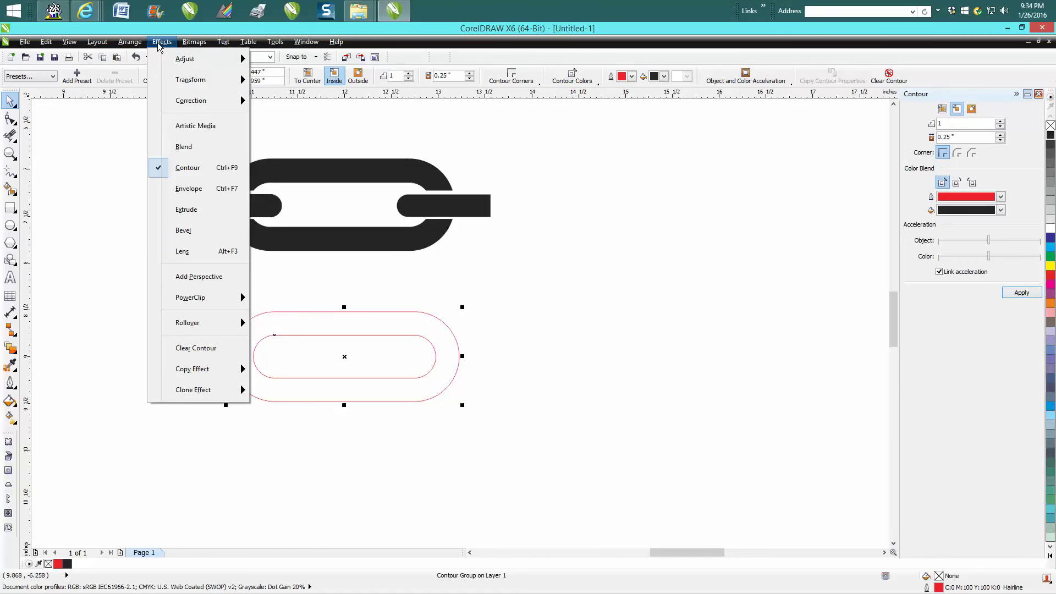
{"action": "mouse_move", "coordinate": [132, 43]}
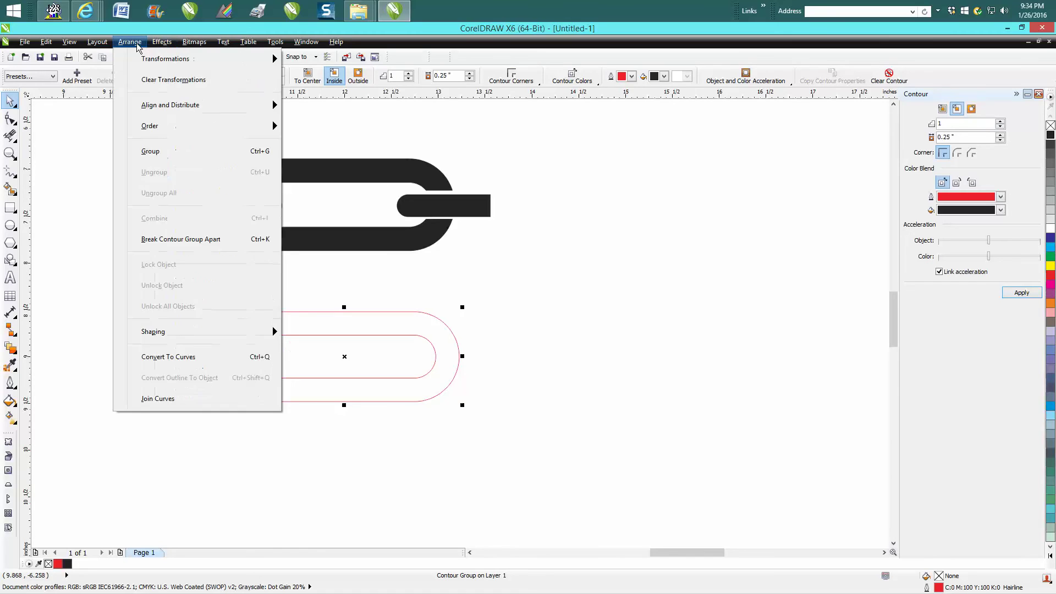
{"action": "left_click", "coordinate": [169, 239]}
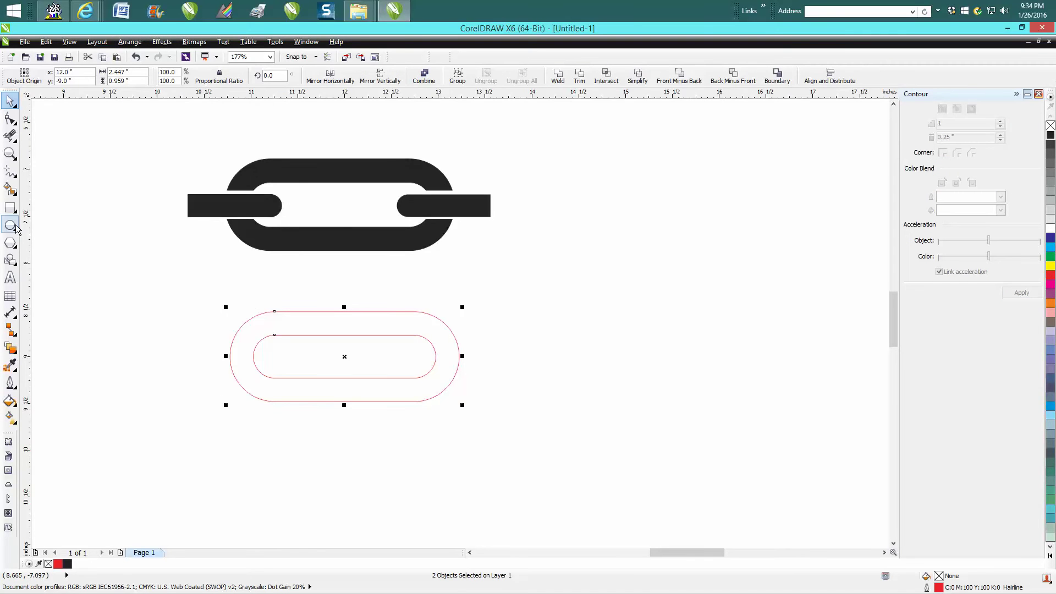
Draw a 1.0 by 0.29-inch rectangle and centre it inside the inner oval.
{"action": "left_click", "coordinate": [10, 207]}
{"action": "mouse_move", "coordinate": [144, 330]}
{"action": "left_mouse_down"}
{"action": "mouse_move", "coordinate": [187, 370]}
{"action": "mouse_move", "coordinate": [224, 354]}
{"action": "left_mouse_up"}
{"action": "double_click", "coordinate": [125, 82]}
{"action": "type", "text": ".29"}
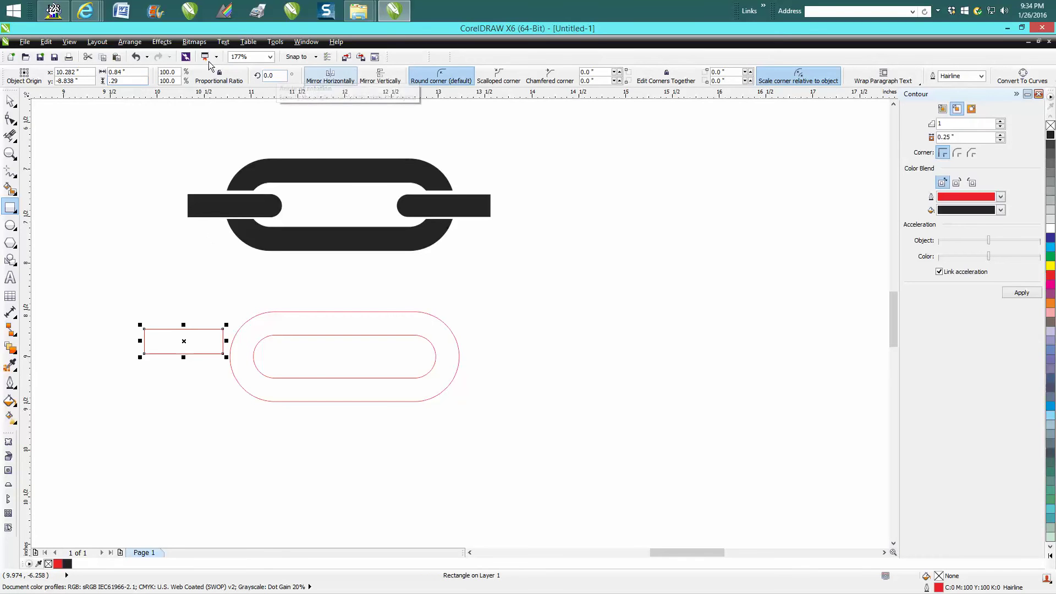
{"action": "double_click", "coordinate": [116, 71]}
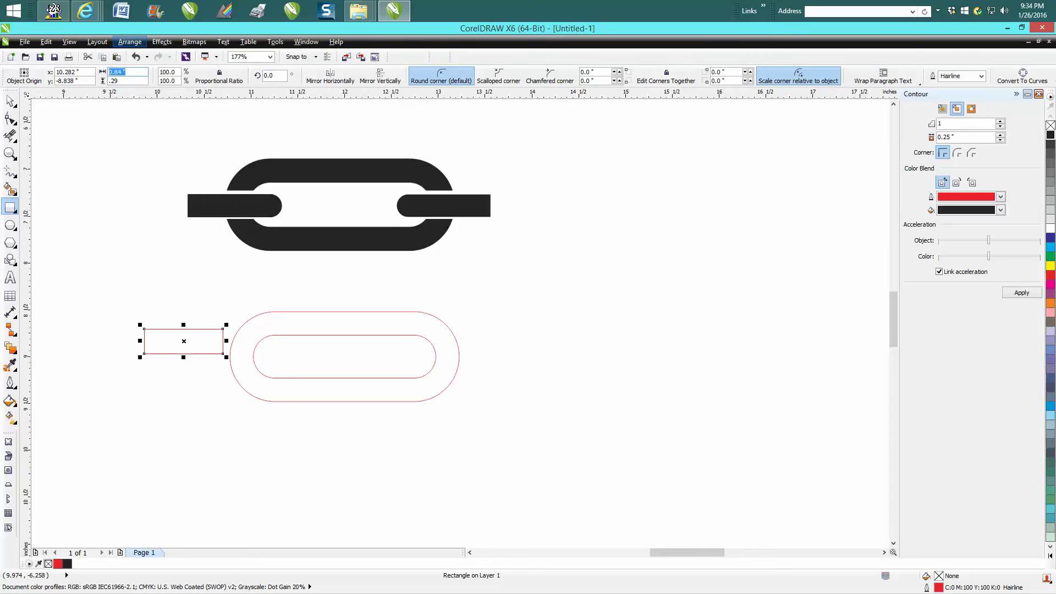
{"action": "type", "text": "1"}
{"action": "key", "text": "Return"}
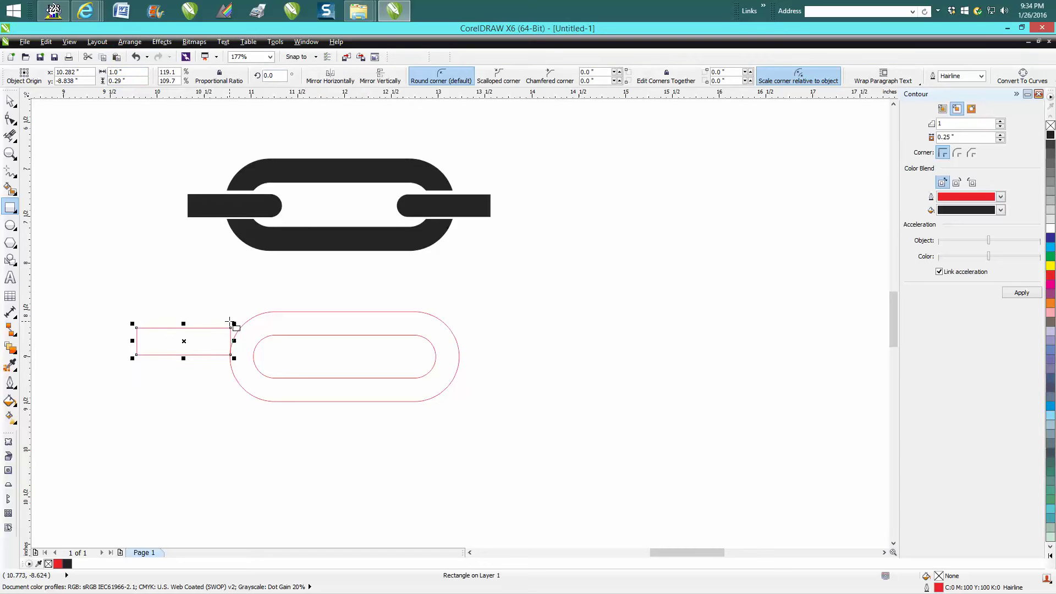
{"action": "key", "text": "p"}
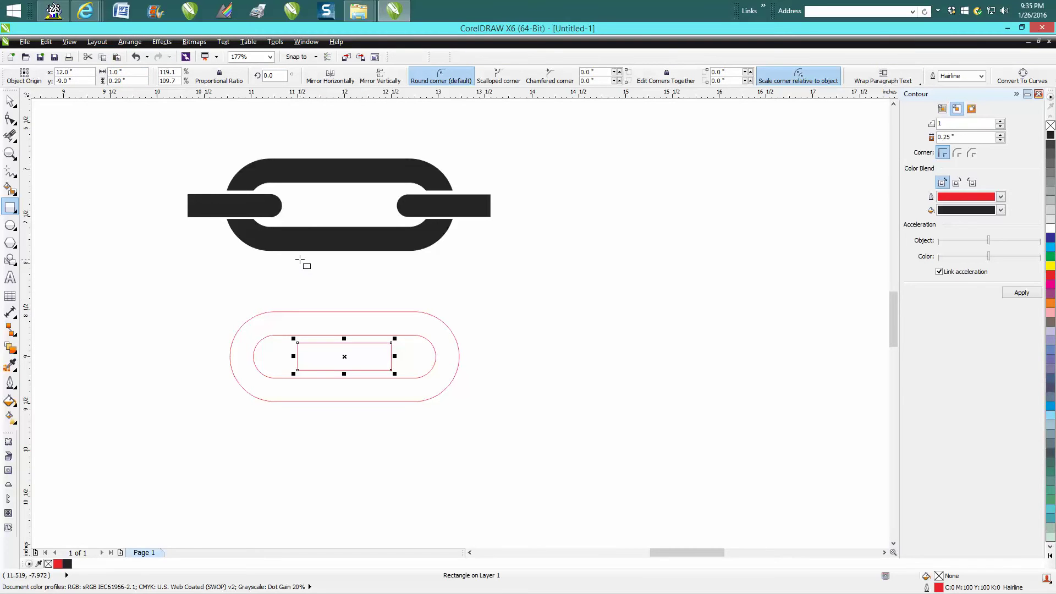
Round the bar's right corners to 0.22 inch and nudge it left.
{"action": "left_click", "coordinate": [10, 153]}
{"action": "left_click_drag", "start_coordinate": [217, 290], "coordinate": [502, 438]}
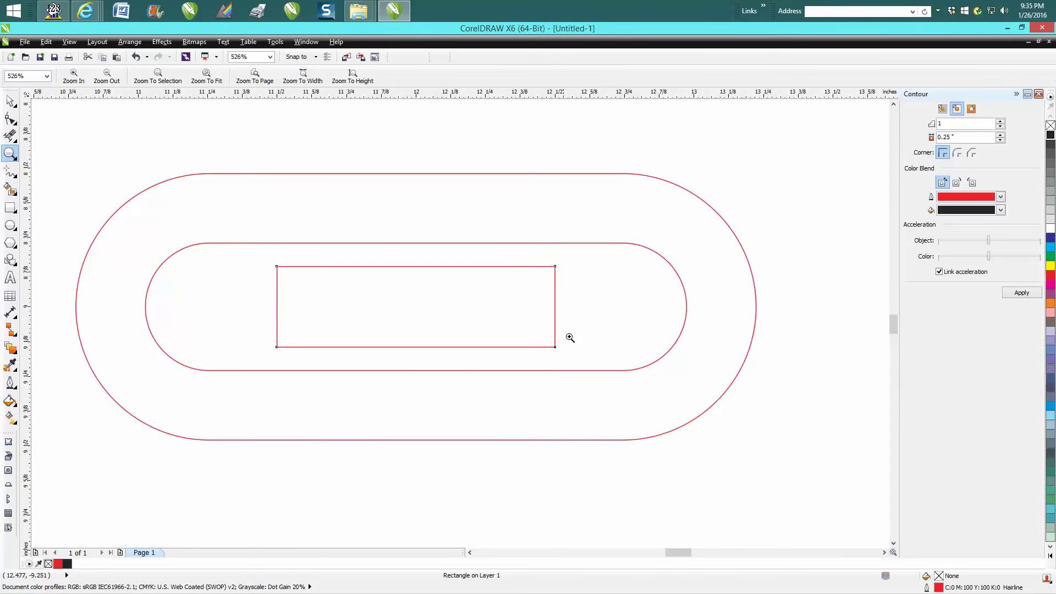
{"action": "left_click", "coordinate": [12, 101]}
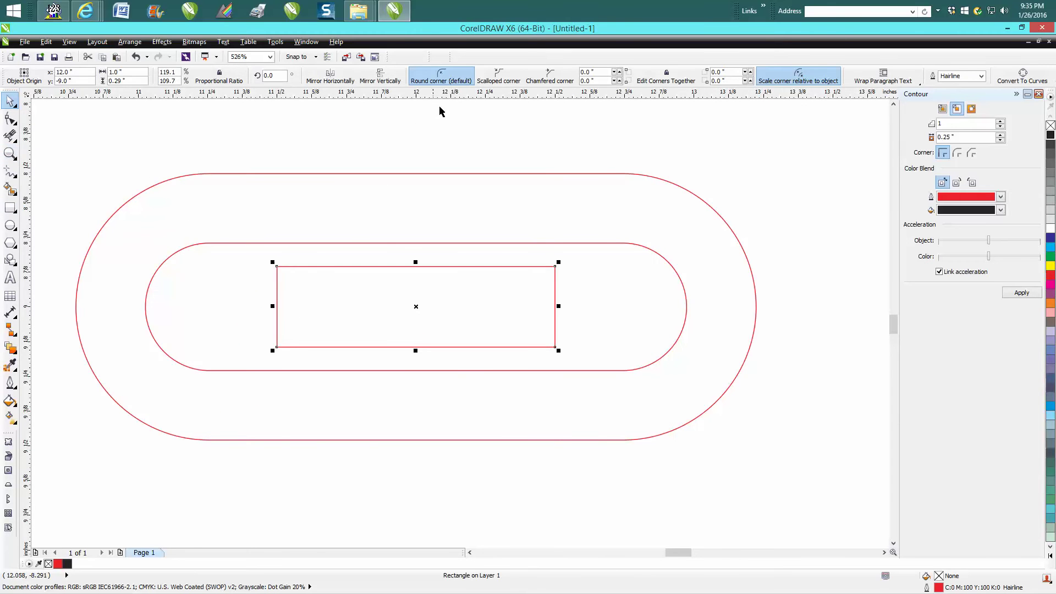
{"action": "left_click", "coordinate": [667, 75]}
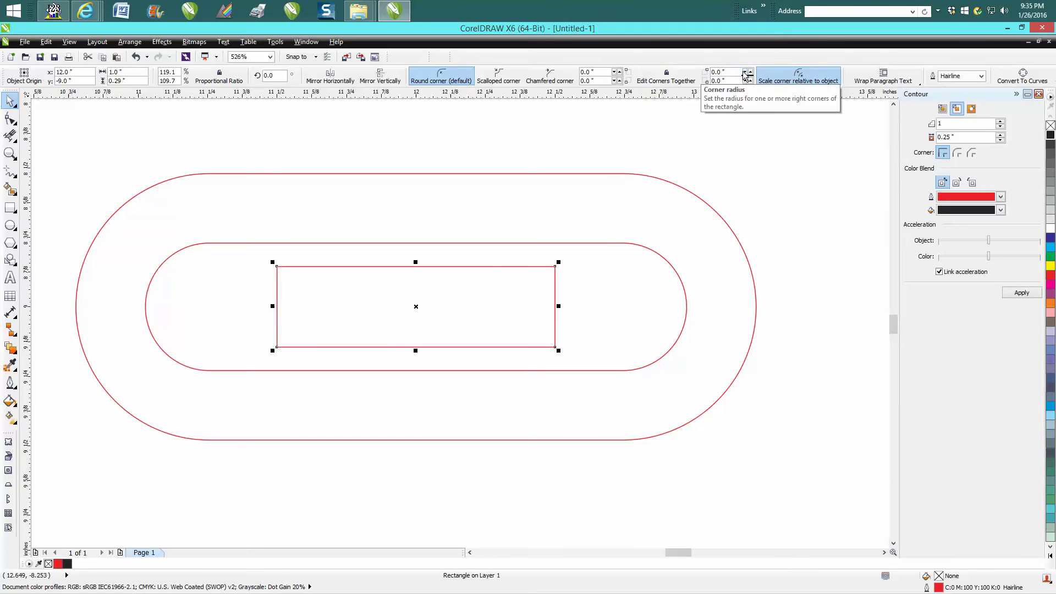
{"action": "left_click", "coordinate": [747, 73]}
{"action": "type", "text": ".22"}
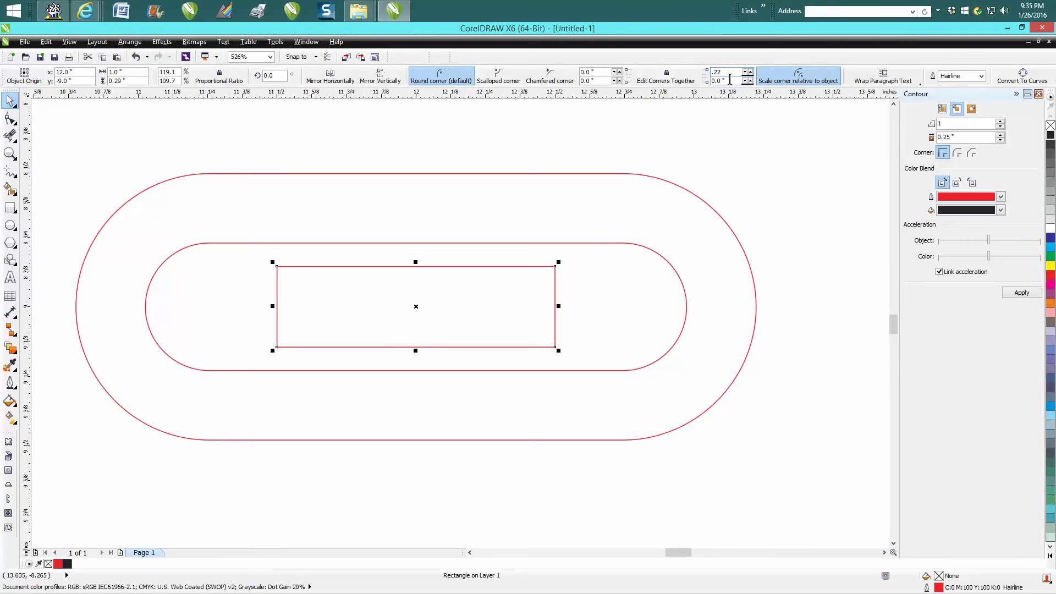
{"action": "left_click", "coordinate": [683, 79]}
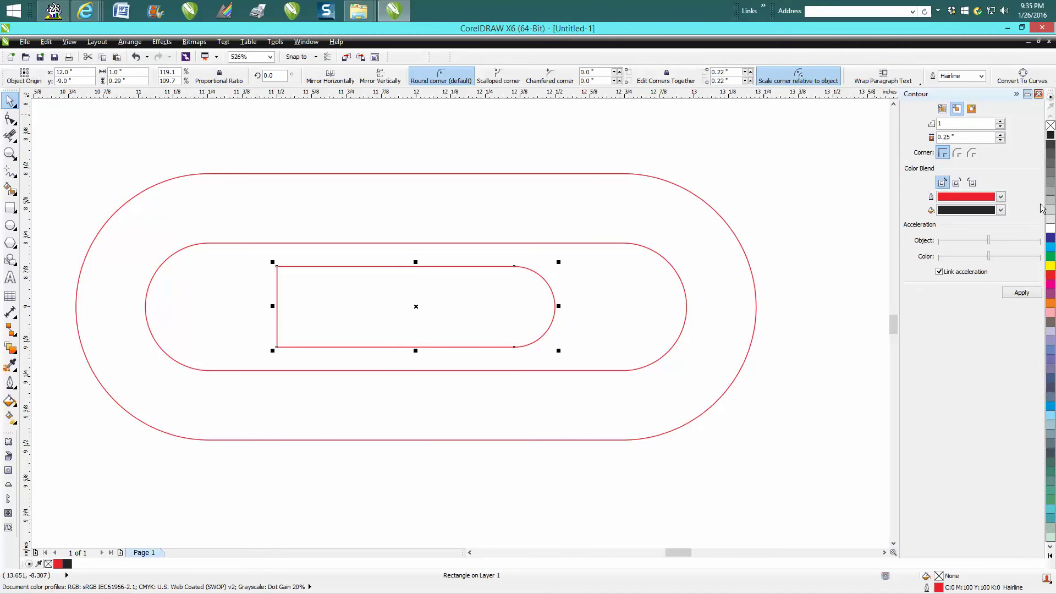
{"action": "key", "text": "Left"}
{"action": "key", "text": "Left"}
{"action": "key", "text": "Left"}
{"action": "key", "text": "Left"}
{"action": "key", "text": "Left"}
{"action": "key", "text": "Left"}
{"action": "key", "text": "Left"}
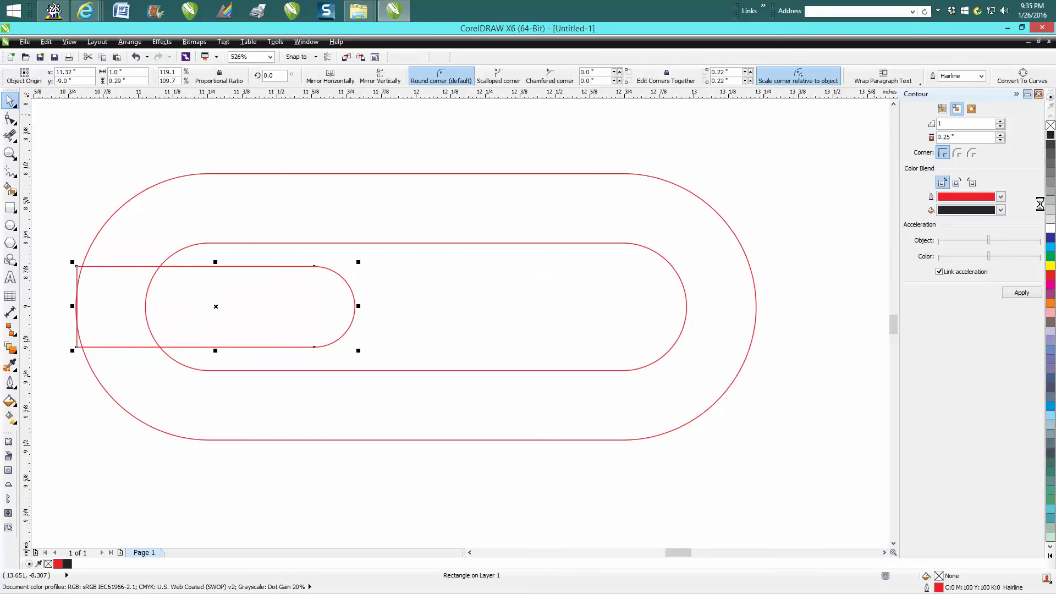
Mirror the bar horizontally, nudge it to the link's right end, and select both bars and outlines.
{"action": "key", "text": "Left"}
{"action": "key", "text": "Left"}
{"action": "key", "text": "Left"}
{"action": "key", "text": "Left"}
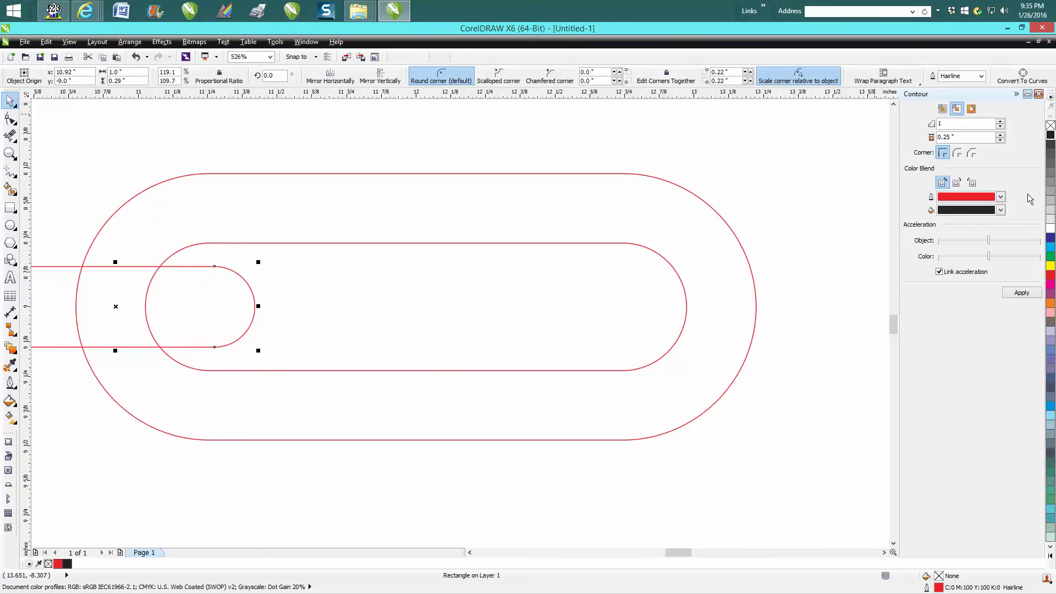
{"action": "key", "text": "F3"}
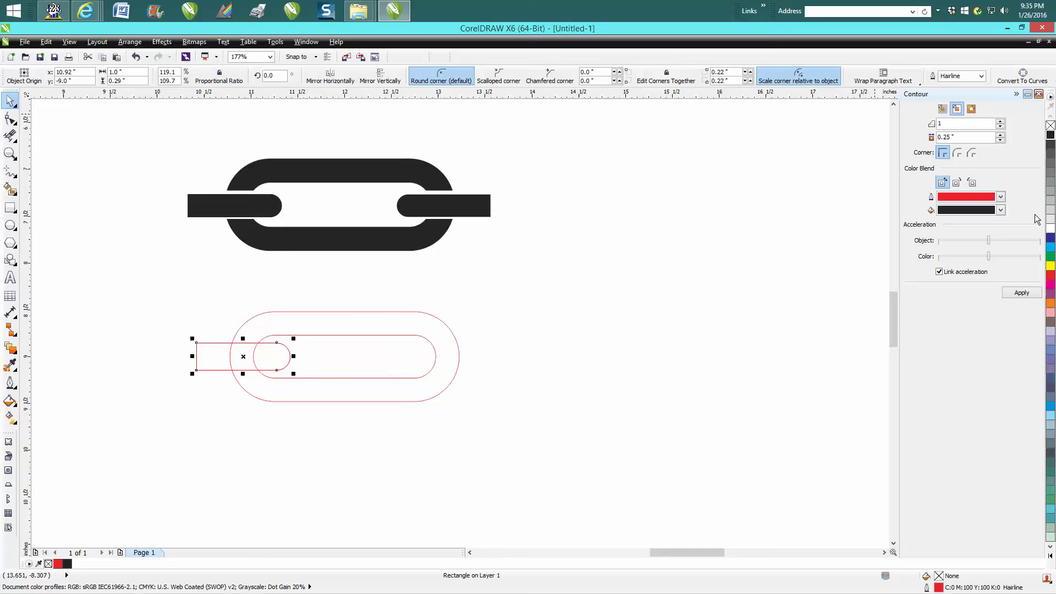
{"action": "left_click", "coordinate": [337, 78]}
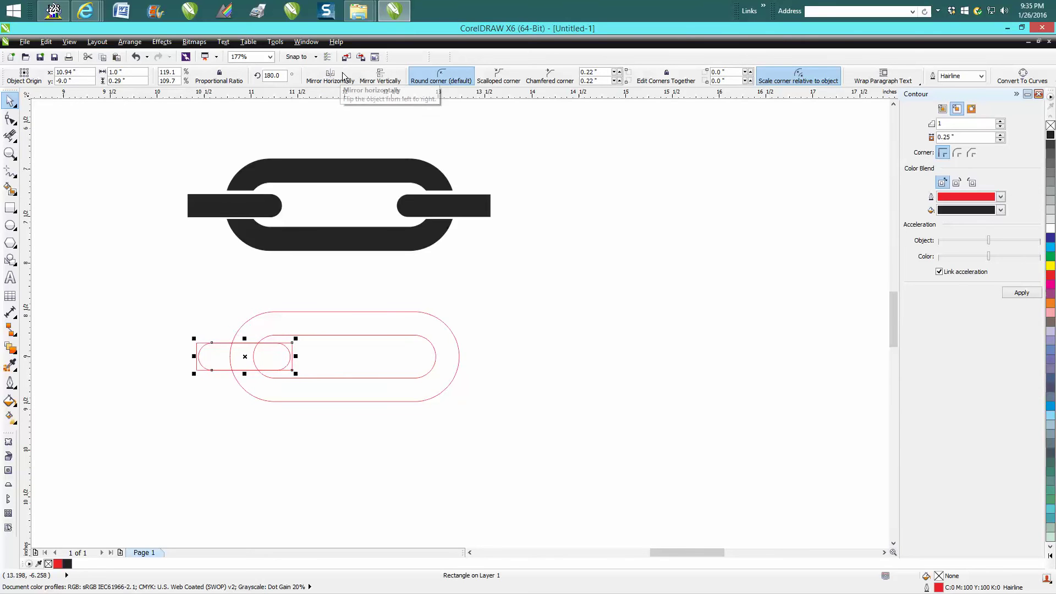
{"action": "key", "text": "Right"}
{"action": "key", "text": "Right"}
{"action": "key", "text": "Right"}
{"action": "key", "text": "Right"}
{"action": "key", "text": "Right"}
{"action": "key", "text": "Right"}
{"action": "key", "text": "Right"}
{"action": "key", "text": "Right"}
{"action": "key", "text": "Right"}
{"action": "key", "text": "Right"}
{"action": "key", "text": "Right"}
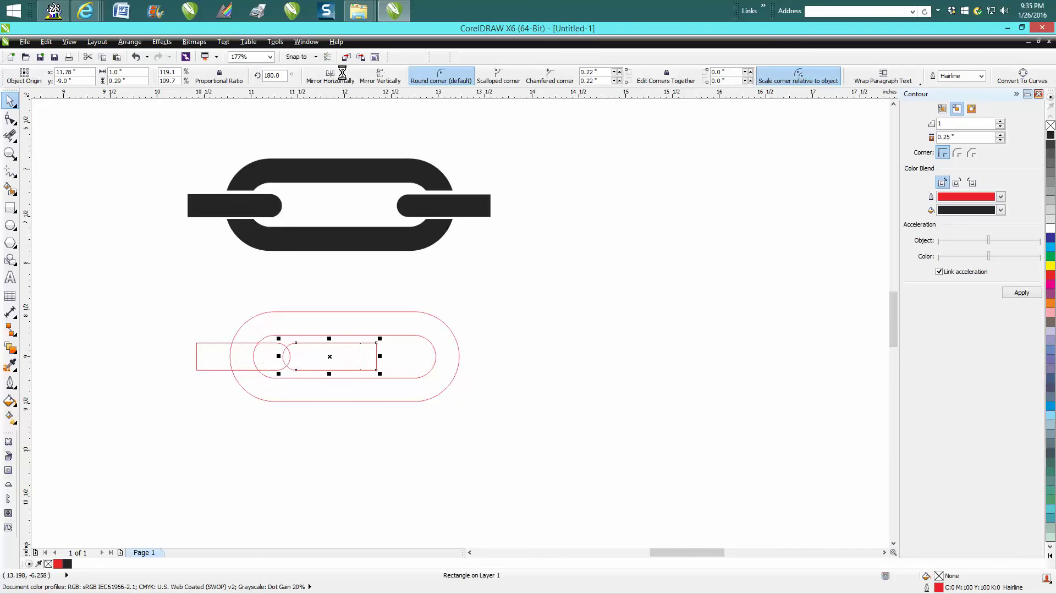
{"action": "key", "text": "Right"}
{"action": "key", "text": "Right"}
{"action": "key", "text": "Right"}
{"action": "key", "text": "Right"}
{"action": "key", "text": "Right"}
{"action": "key", "text": "Right"}
{"action": "key", "text": "Right"}
{"action": "key", "text": "Right"}
{"action": "key", "text": "Right"}
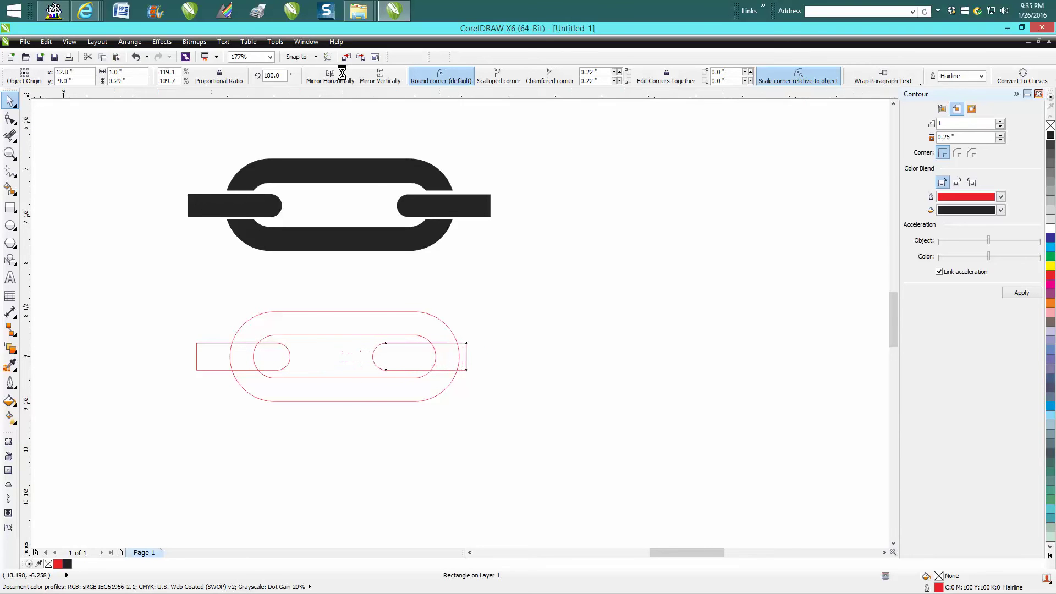
{"action": "key", "text": "Right"}
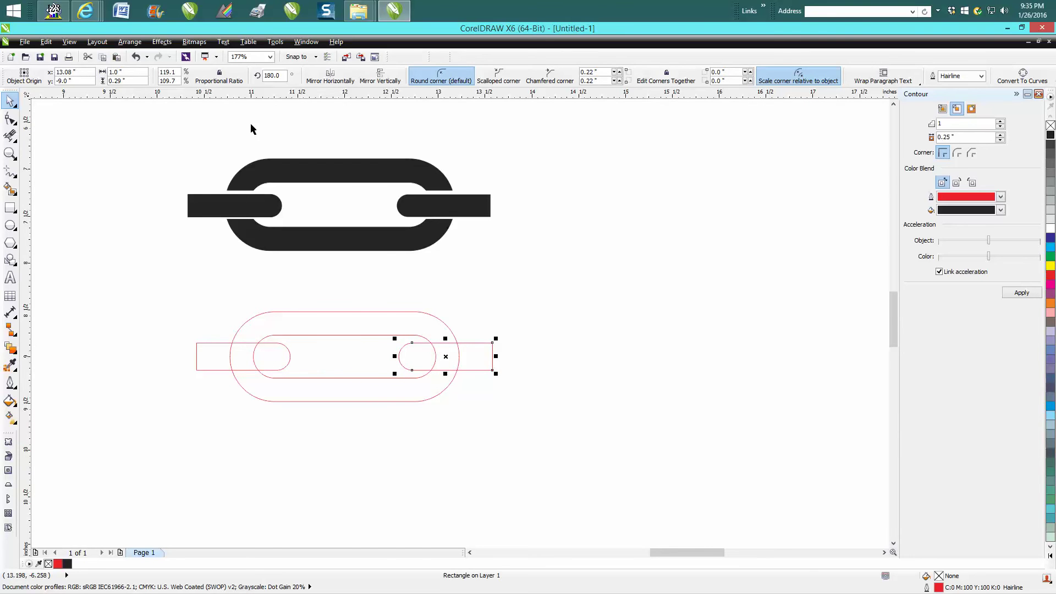
{"action": "left_click_drag", "start_coordinate": [170, 292], "coordinate": [585, 415]}
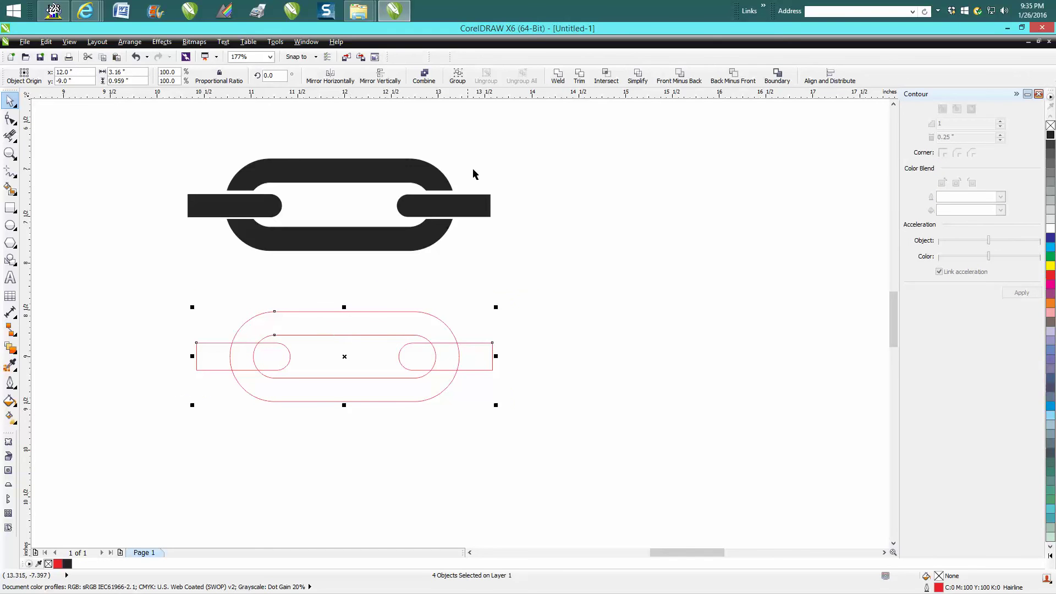
Trim the overlapping bars and outlines, then Smart Fill the link's upper arc black.
{"action": "left_click", "coordinate": [579, 76]}
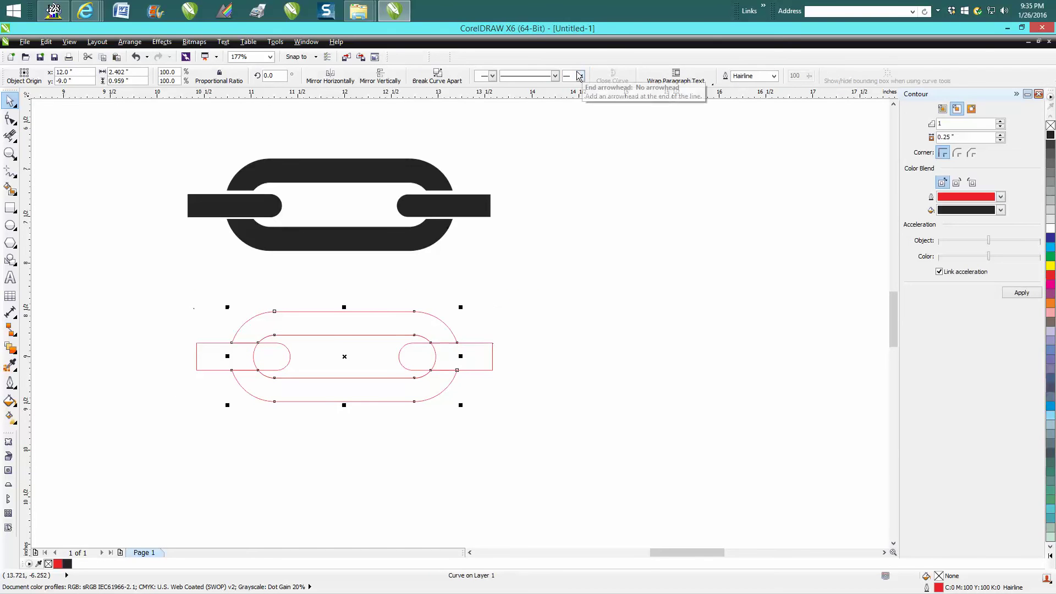
{"action": "left_click", "coordinate": [16, 143]}
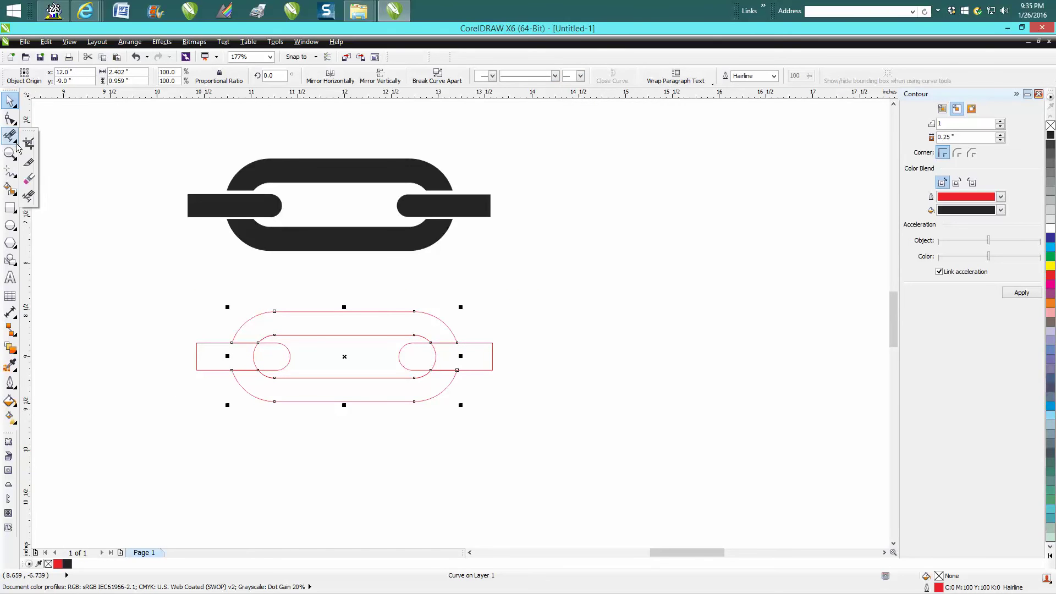
{"action": "left_click", "coordinate": [30, 183]}
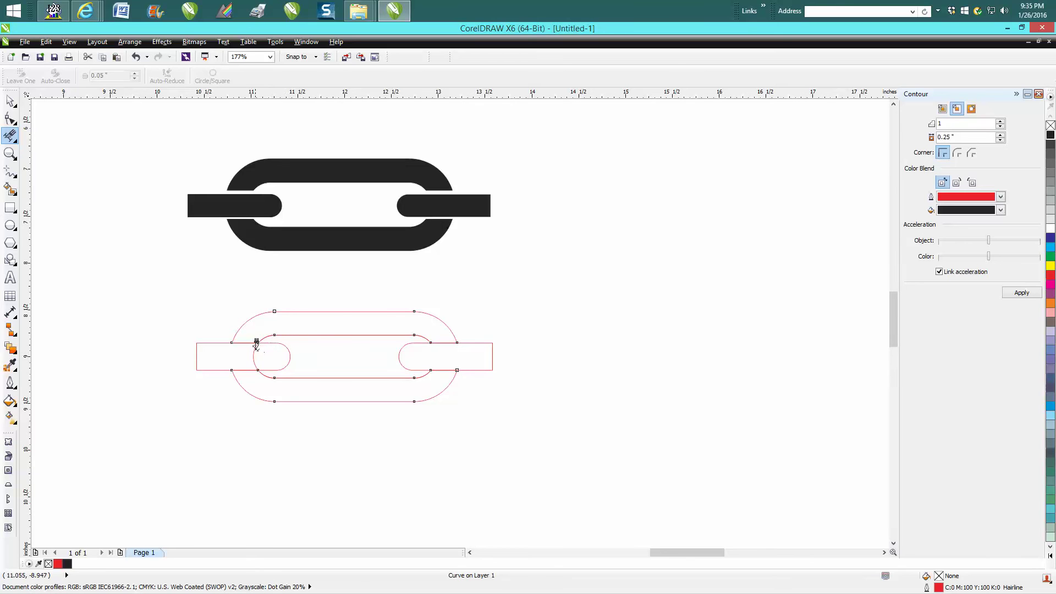
{"action": "left_click", "coordinate": [10, 101]}
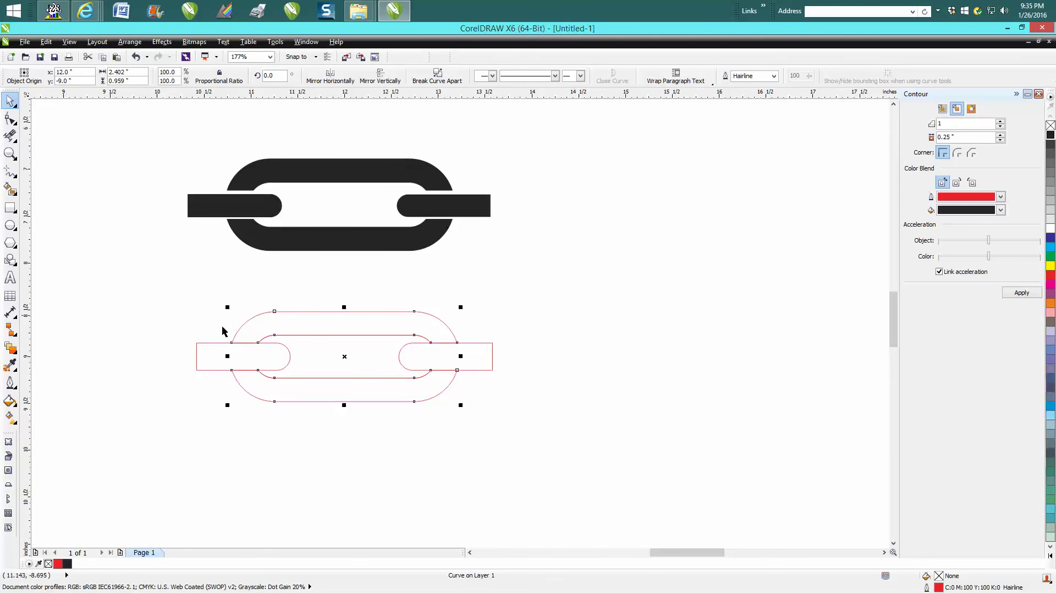
{"action": "left_click", "coordinate": [10, 188]}
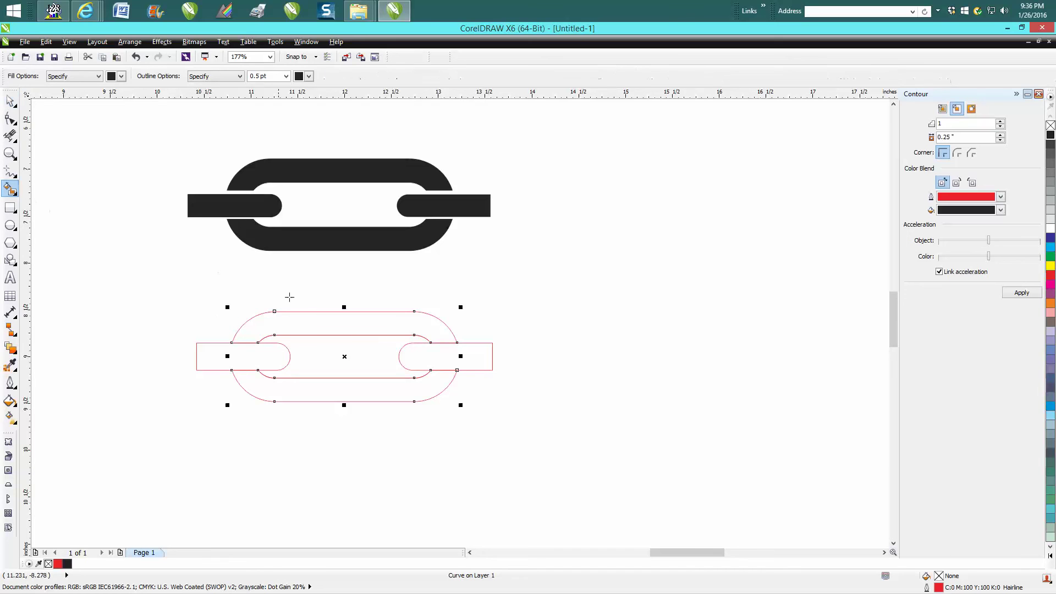
{"action": "left_click", "coordinate": [319, 324]}
Fill the link's lower arc black and make the left end bar 0.24 inch tall.
{"action": "left_click", "coordinate": [320, 385]}
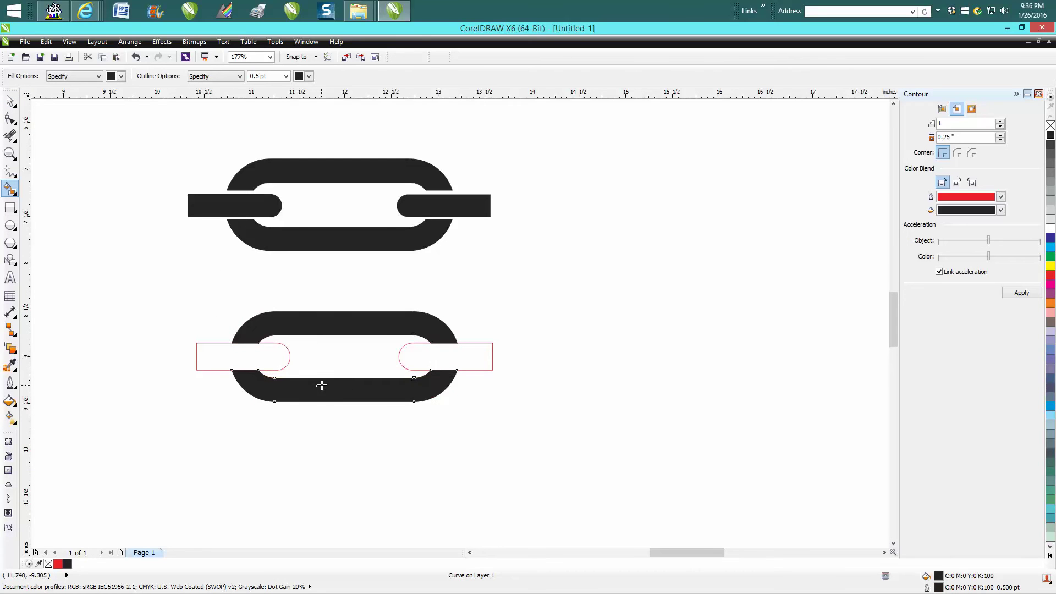
{"action": "left_click", "coordinate": [12, 102]}
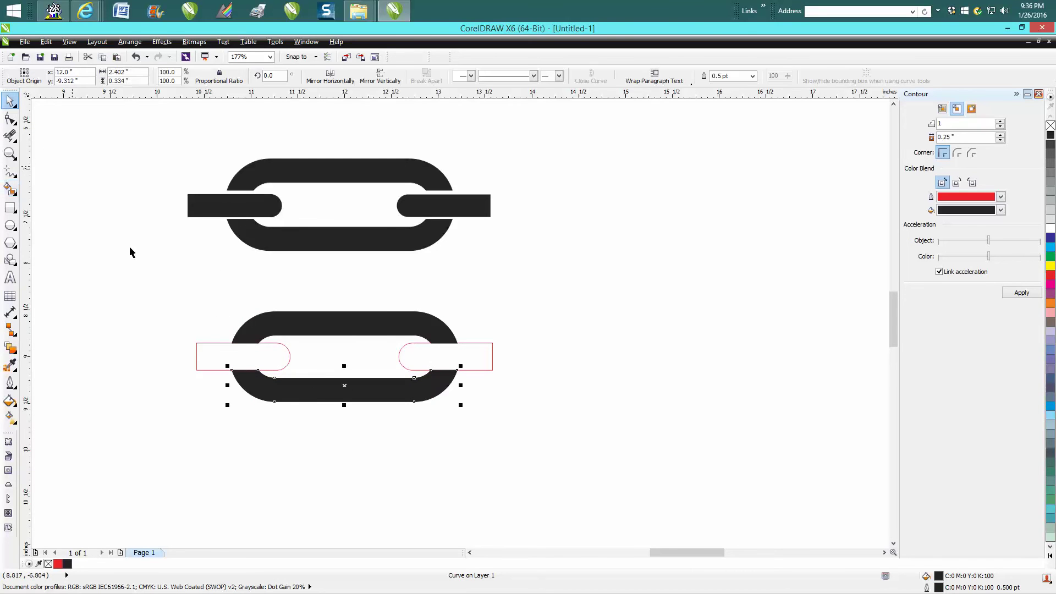
{"action": "left_click", "coordinate": [215, 344]}
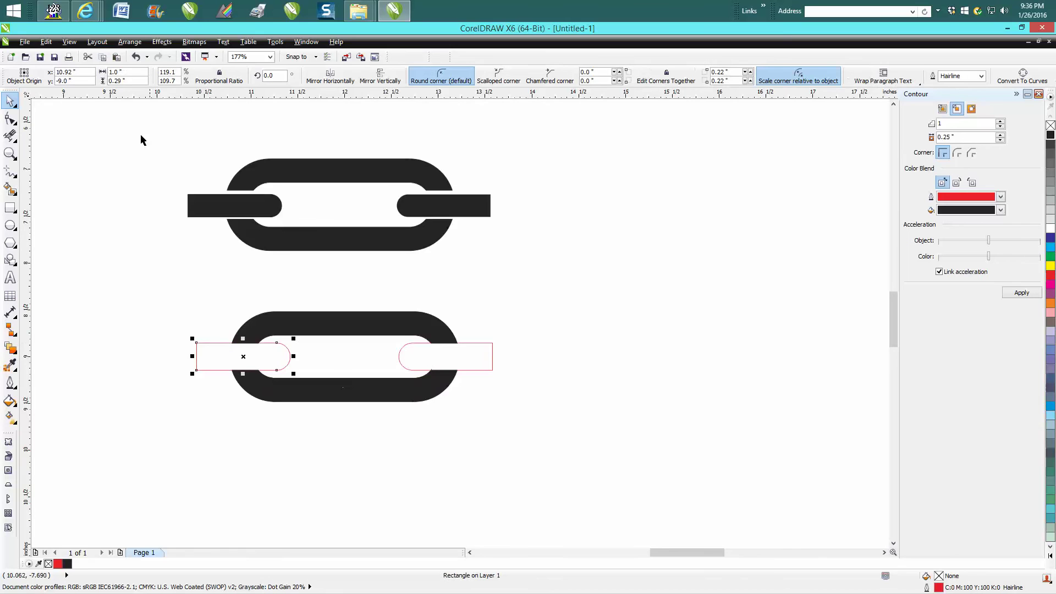
{"action": "double_click", "coordinate": [136, 81]}
{"action": "type", "text": ".24"}
{"action": "key", "text": "Return"}
Make the right end bar 0.24 inch tall.
{"action": "left_click", "coordinate": [463, 369]}
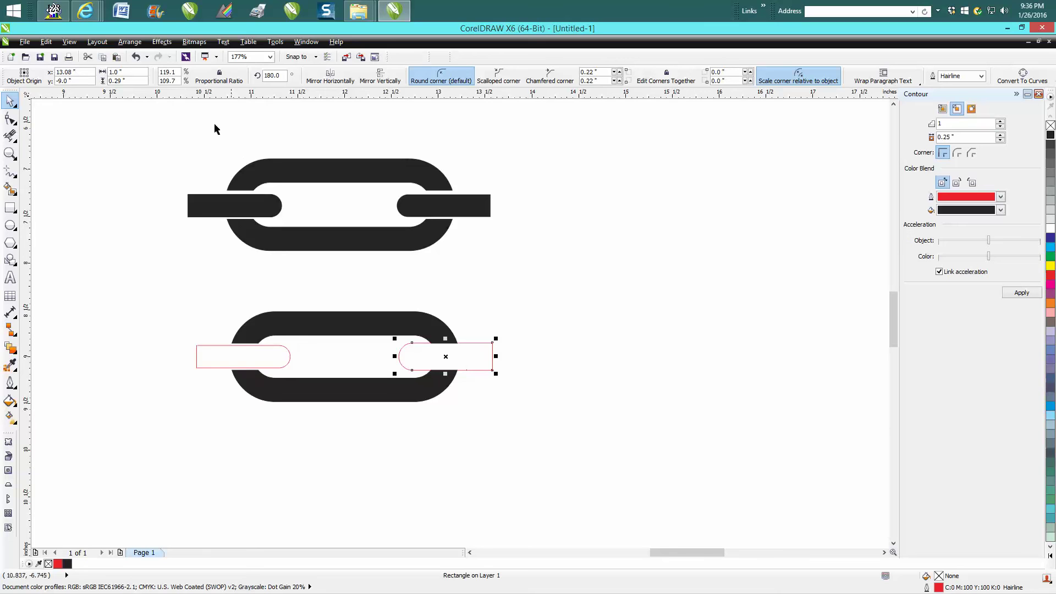
{"action": "left_click", "coordinate": [130, 42]}
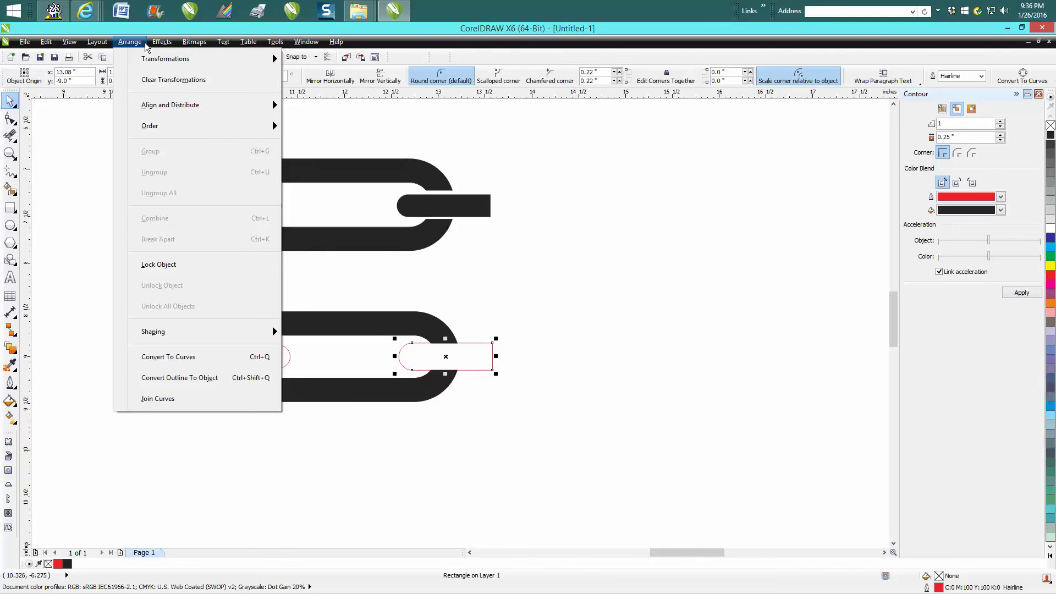
{"action": "left_click", "coordinate": [76, 130]}
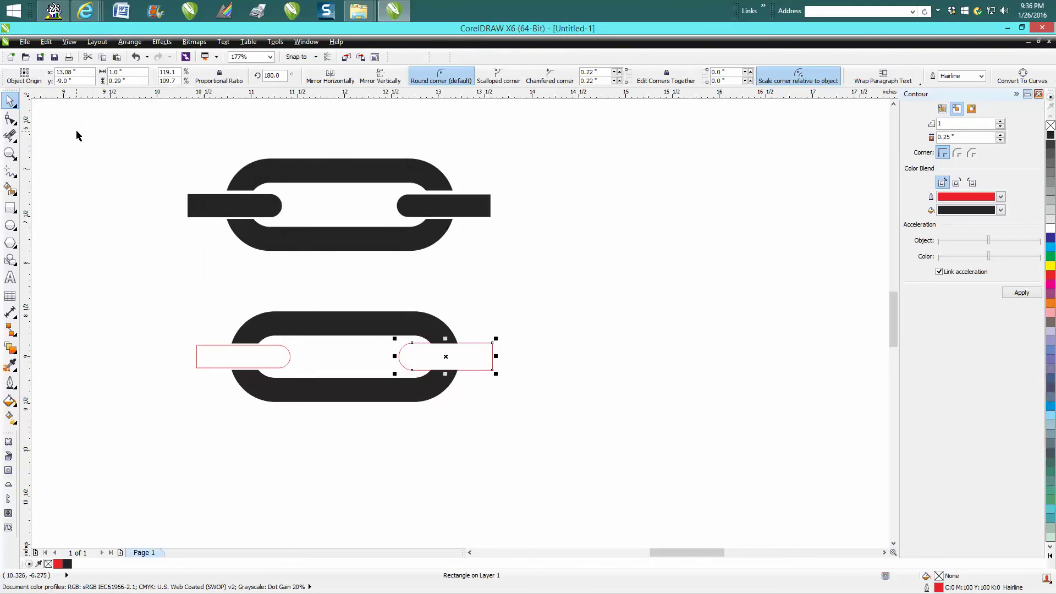
{"action": "double_click", "coordinate": [122, 80]}
{"action": "type", "text": ".24"}
{"action": "key", "text": "Return"}
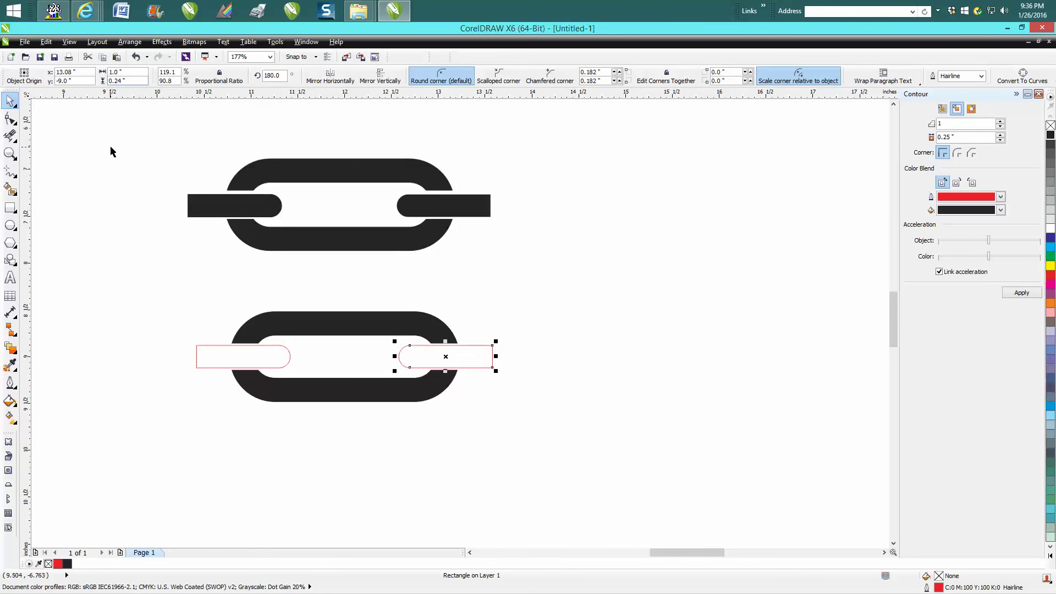
Smart Fill the left and right end bars black.
{"action": "left_click", "coordinate": [11, 190]}
{"action": "left_click", "coordinate": [239, 359]}
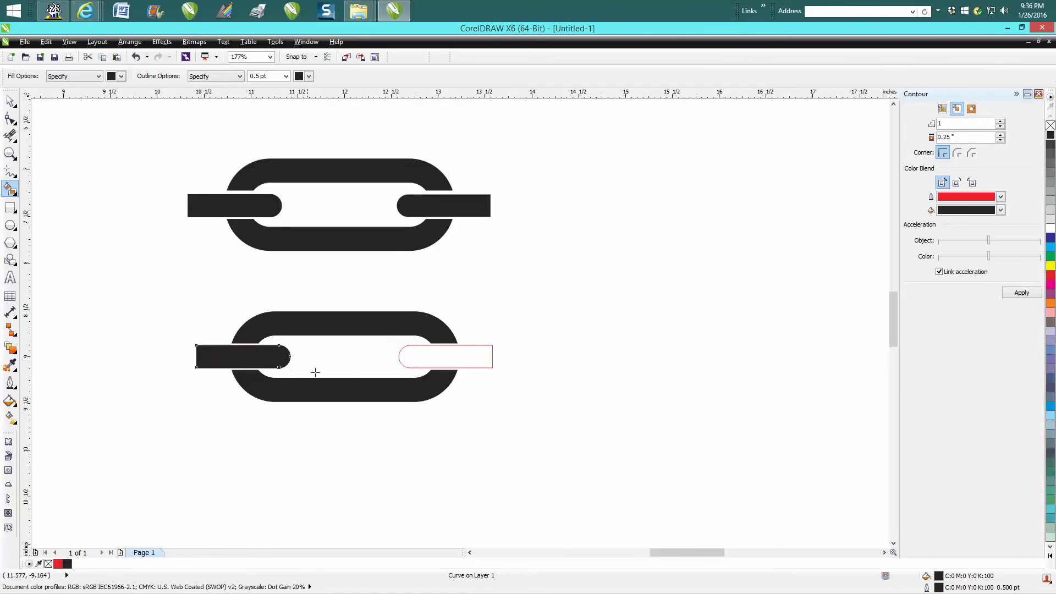
{"action": "left_click", "coordinate": [437, 361]}
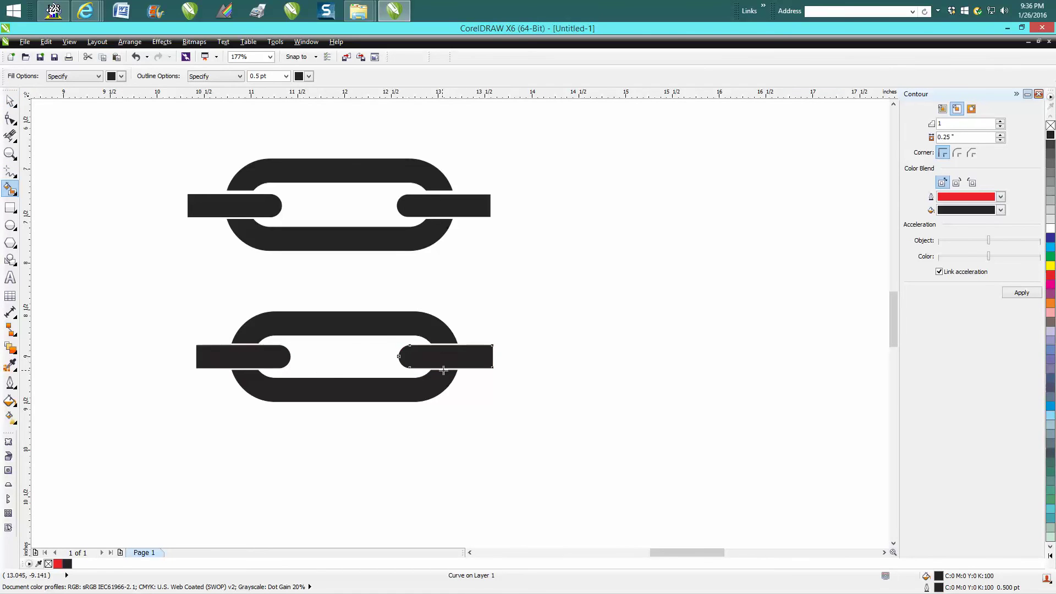
{"action": "left_click", "coordinate": [10, 101]}
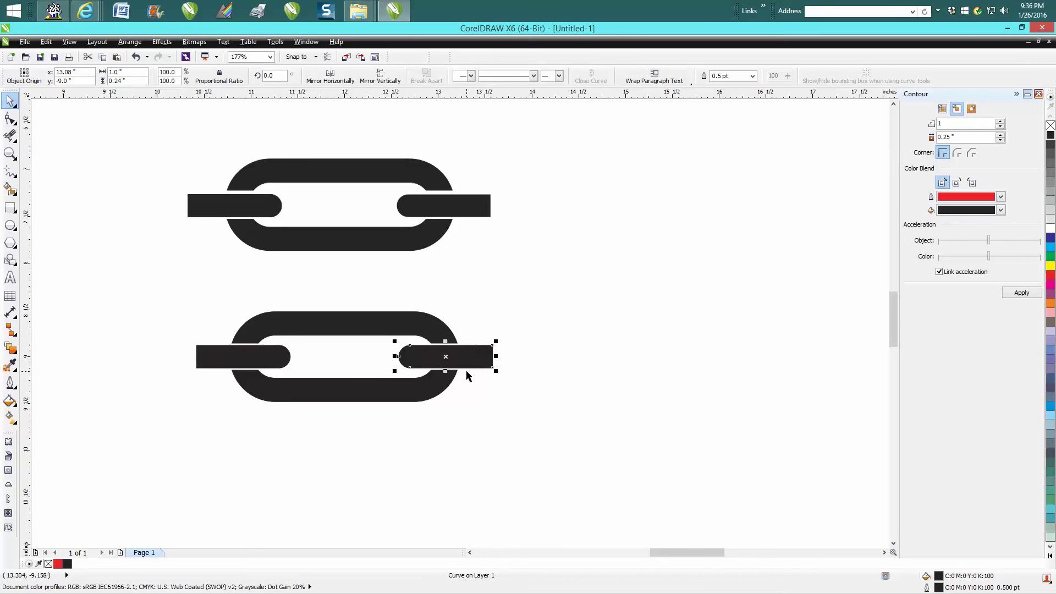
Delete the red-outlined rounded rectangle behind the right bar, then return the bar.
{"action": "left_click", "coordinate": [570, 338]}
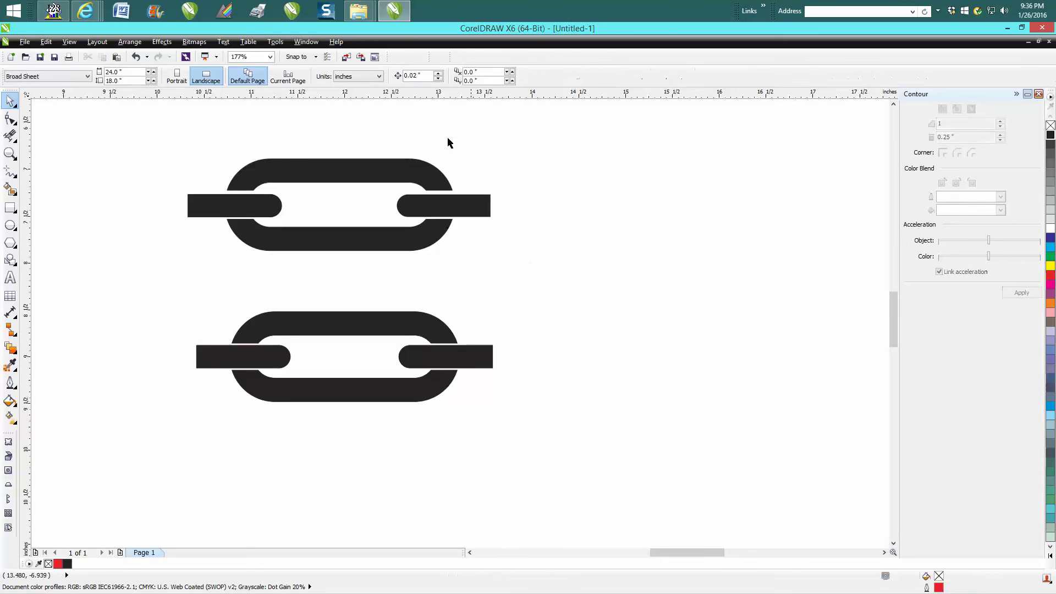
{"action": "type", "text": ".3"}
{"action": "left_click", "coordinate": [479, 359]}
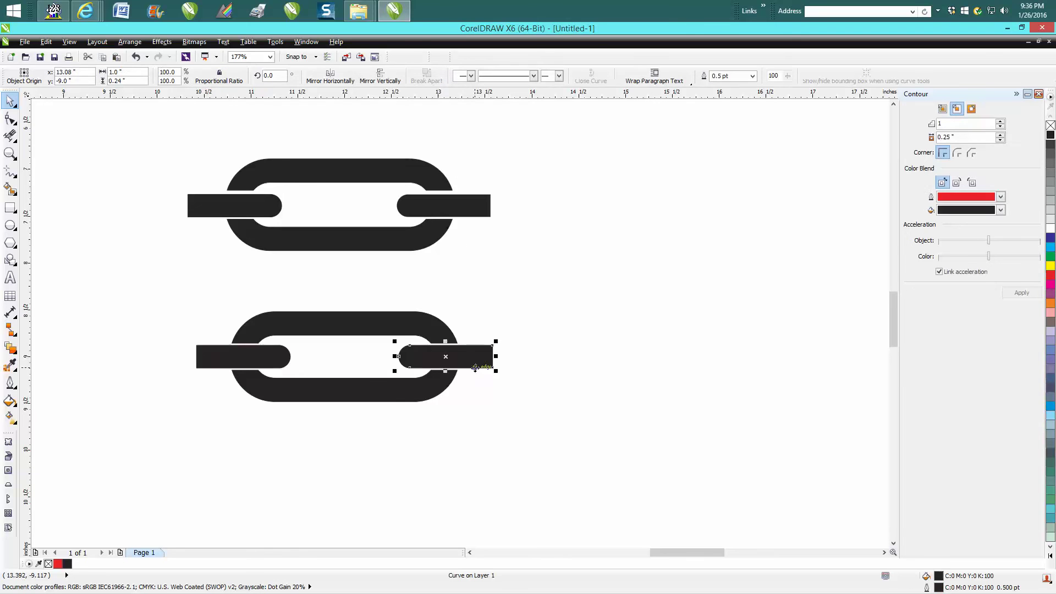
{"action": "key", "text": "Down"}
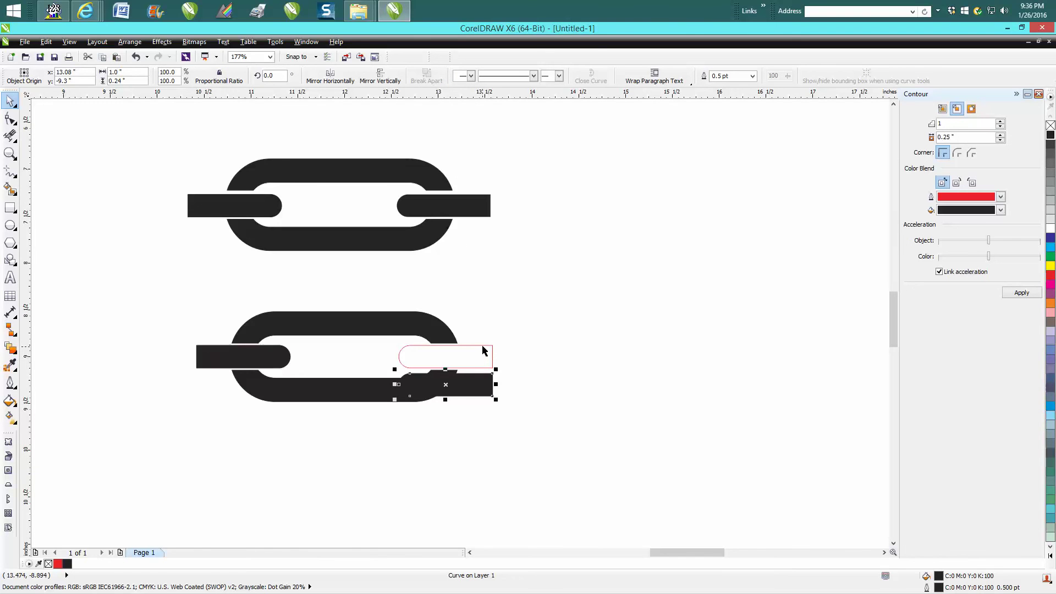
{"action": "left_click", "coordinate": [483, 346]}
{"action": "key", "text": "Delete"}
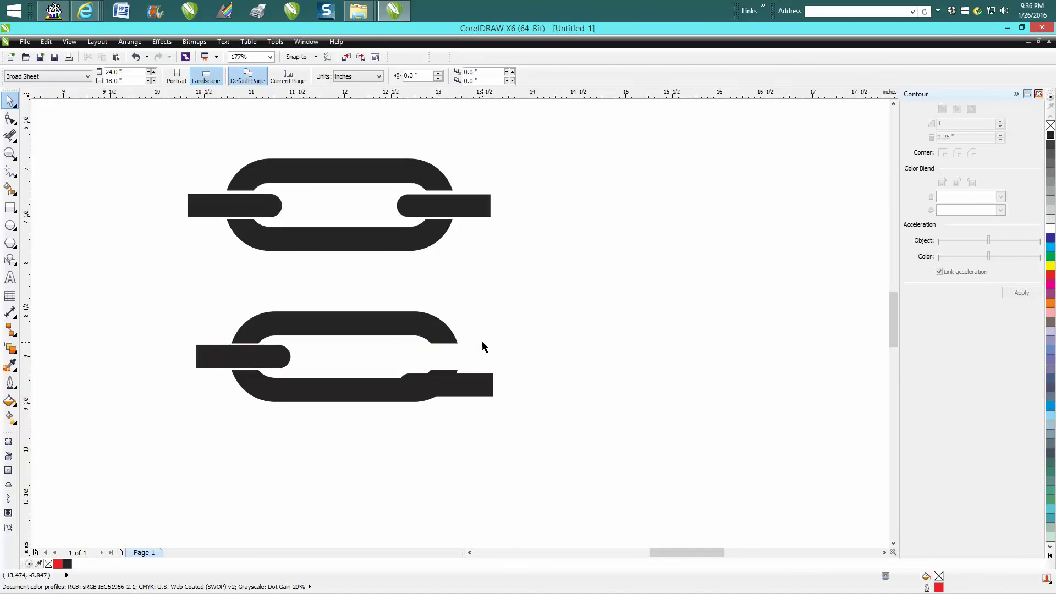
{"action": "left_click", "coordinate": [472, 391]}
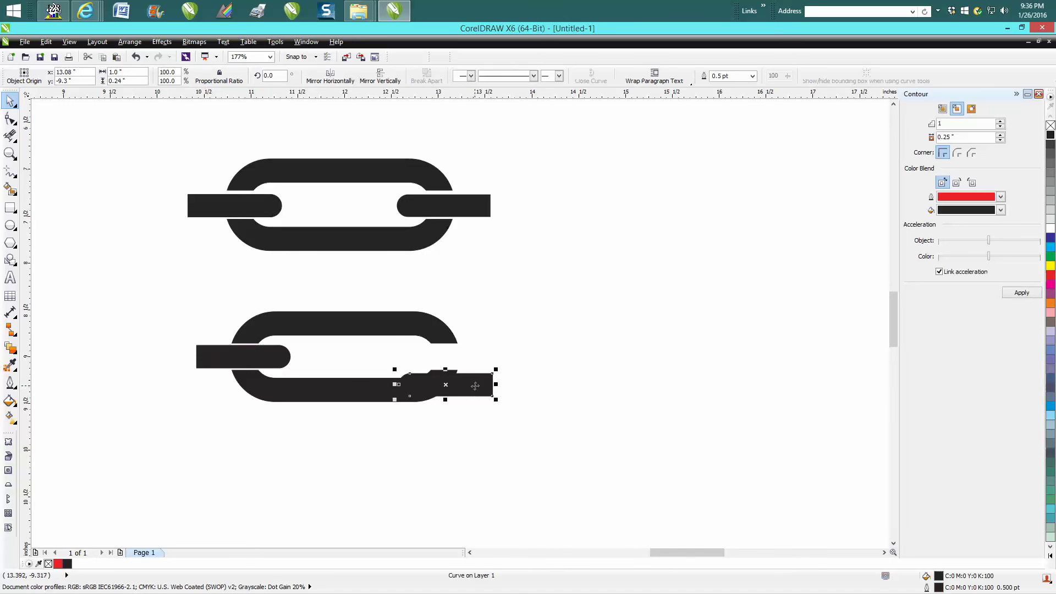
{"action": "key", "text": "Up"}
Remove the red-outlined shape behind the left bar and move the bar back.
{"action": "left_click", "coordinate": [273, 361]}
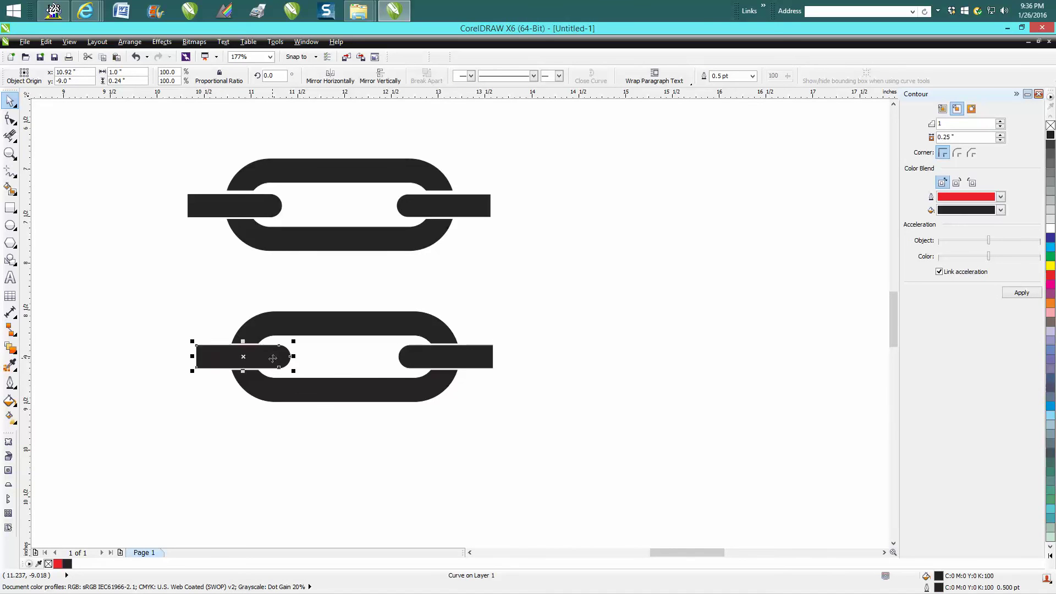
{"action": "key", "text": "Down"}
{"action": "left_click", "coordinate": [275, 346]}
{"action": "key", "text": "Escape"}
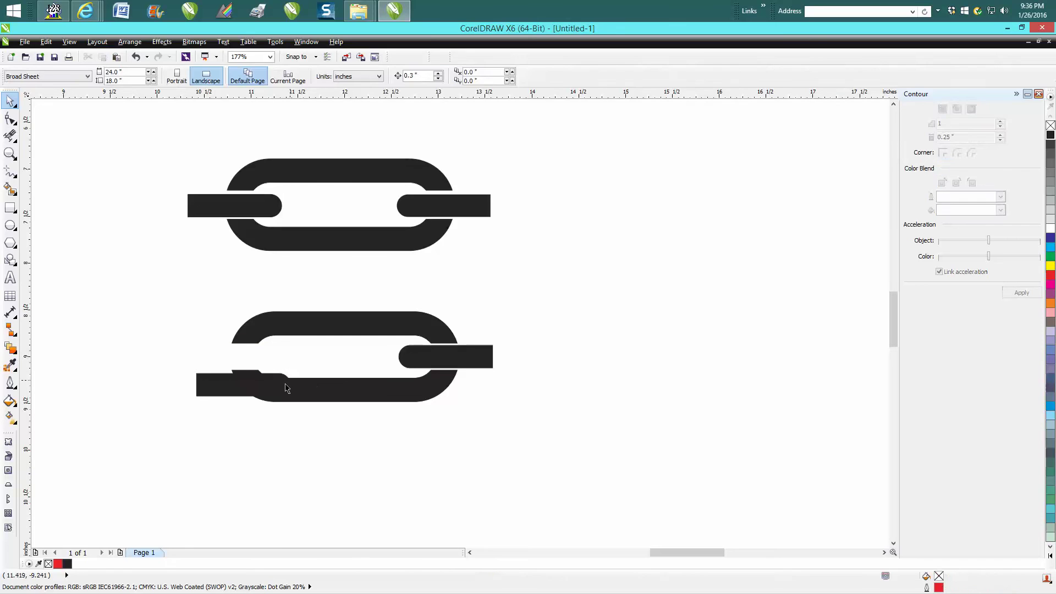
{"action": "left_click", "coordinate": [223, 388]}
{"action": "key", "text": "Up"}
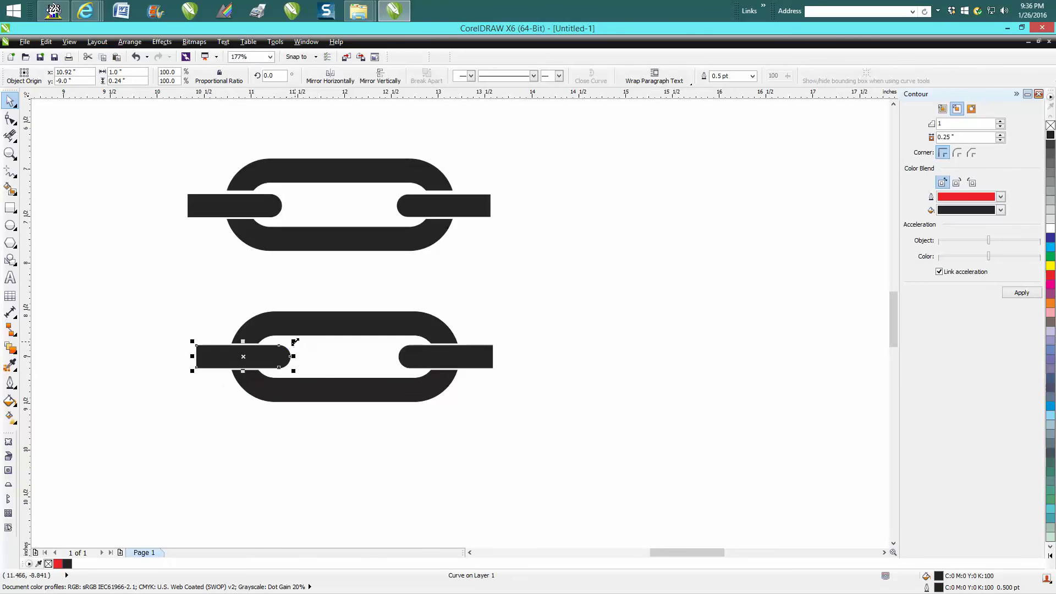
Remove the red-outlined inner shape behind the upper arc and restore the arc.
{"action": "left_click", "coordinate": [302, 334]}
{"action": "key", "text": "Up"}
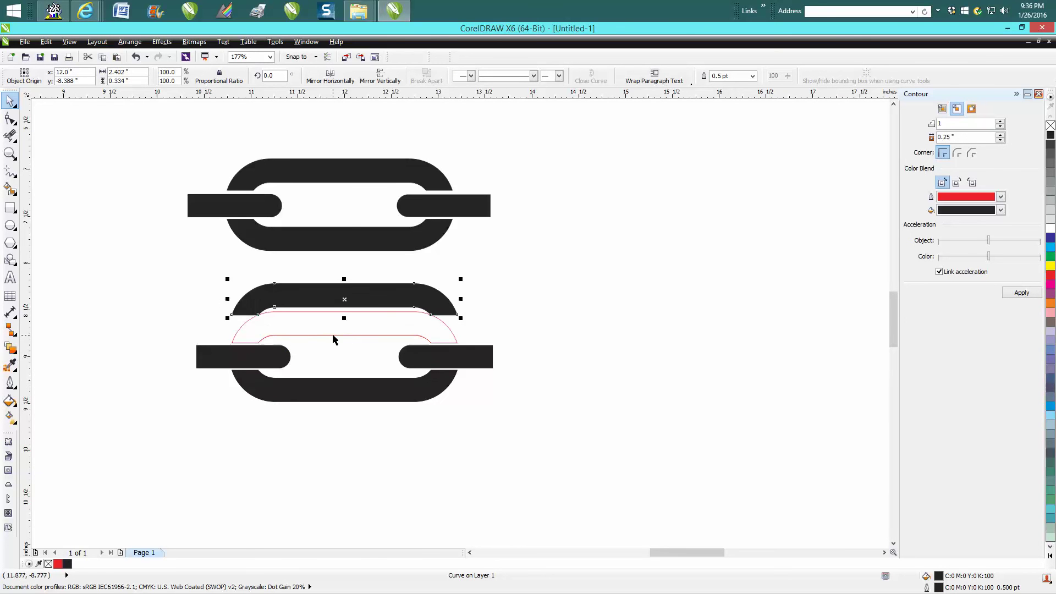
{"action": "left_click", "coordinate": [334, 335]}
{"action": "key", "text": "Up"}
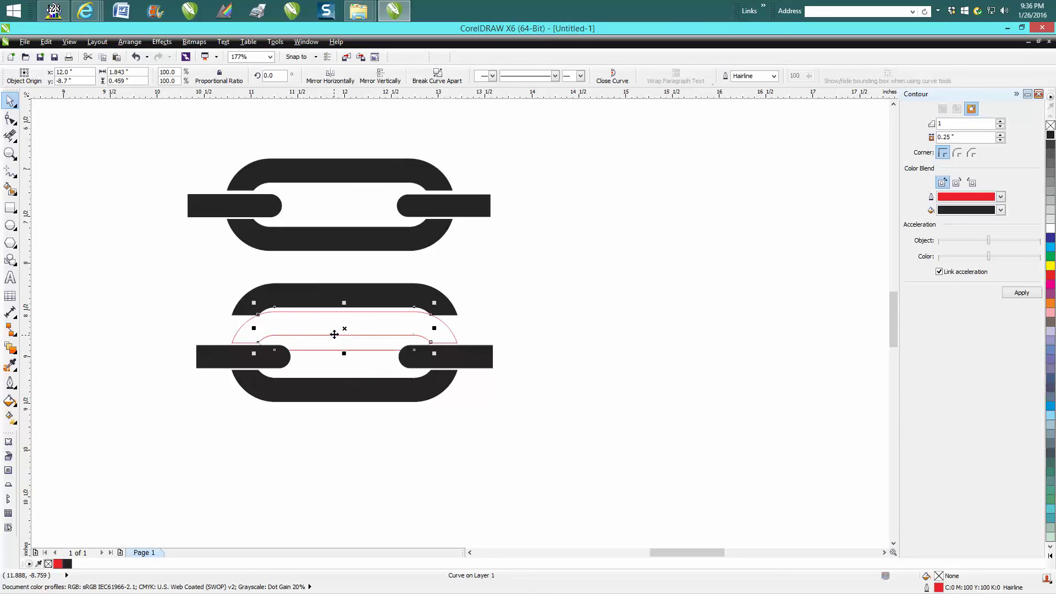
{"action": "key", "text": "Delete"}
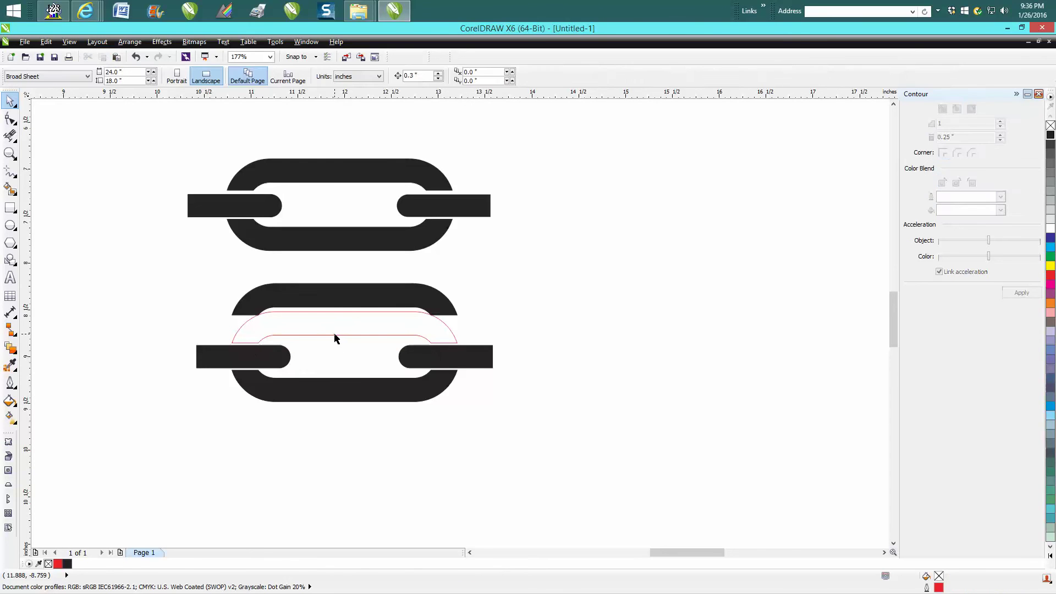
{"action": "left_click", "coordinate": [336, 336]}
{"action": "key", "text": "Escape"}
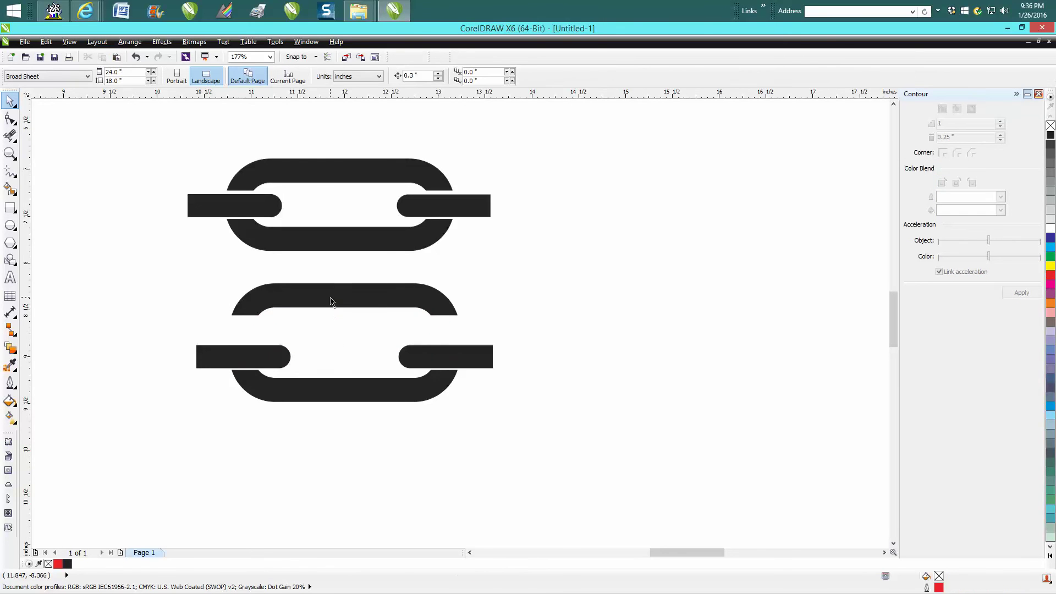
{"action": "left_click", "coordinate": [333, 301]}
{"action": "key", "text": "Down"}
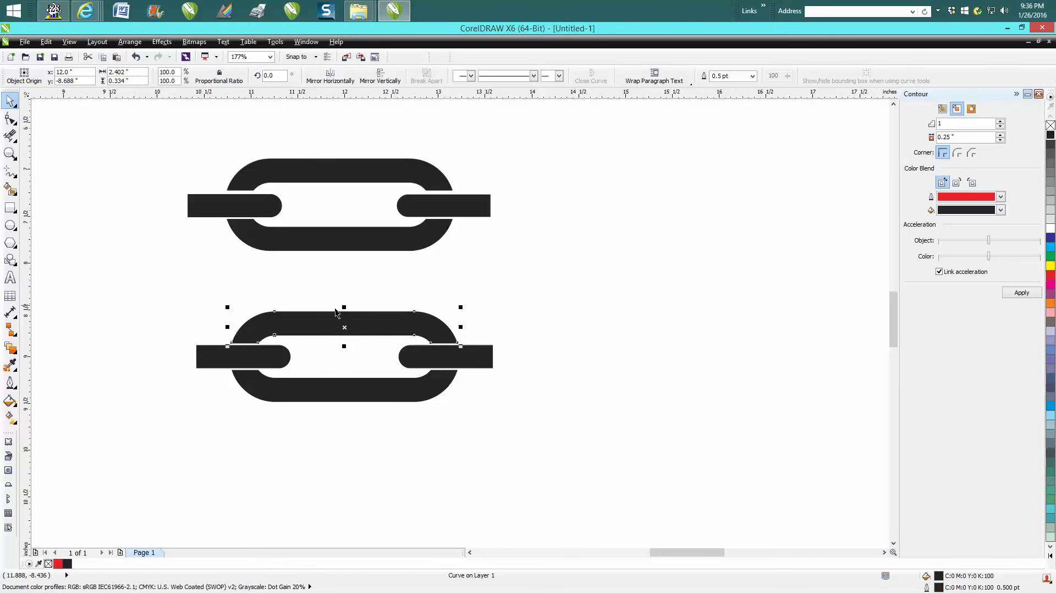
{"action": "left_click", "coordinate": [564, 355]}
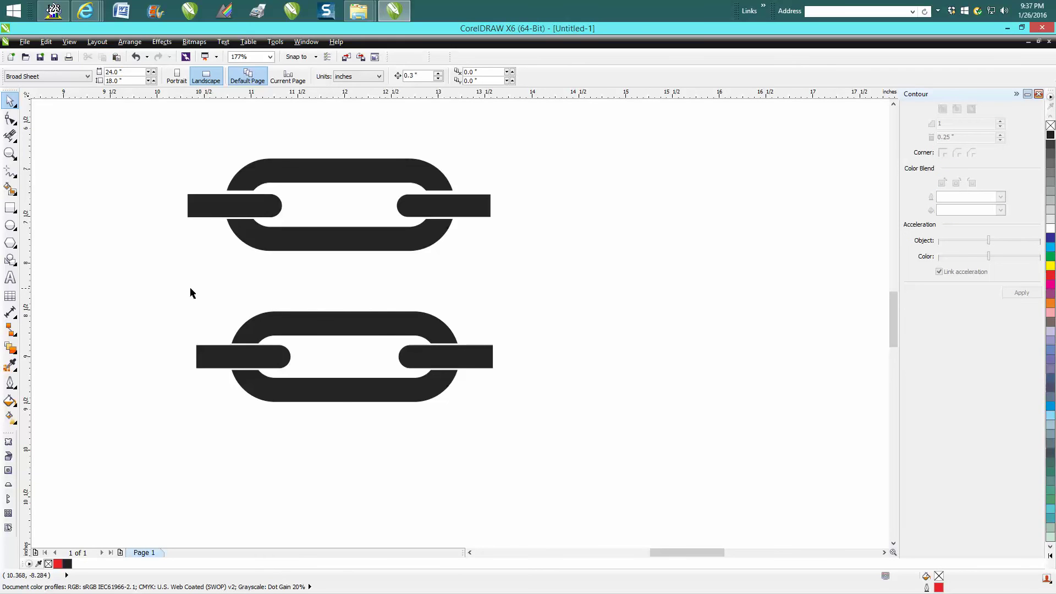
Group the lower link's four pieces and drop a copy end to end on its right.
{"action": "left_click_drag", "start_coordinate": [182, 280], "coordinate": [558, 422]}
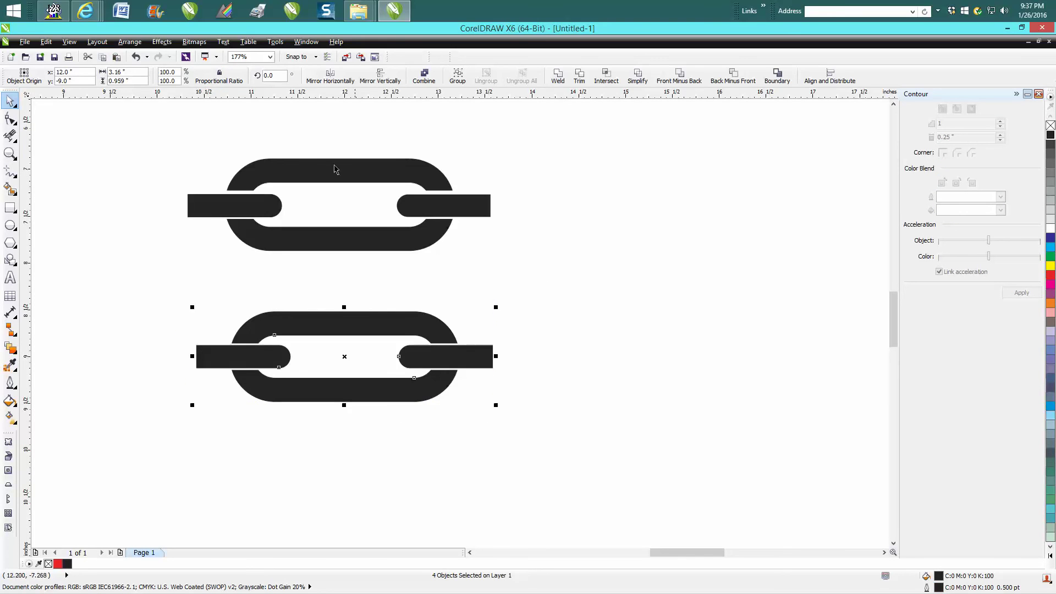
{"action": "left_click", "coordinate": [131, 42]}
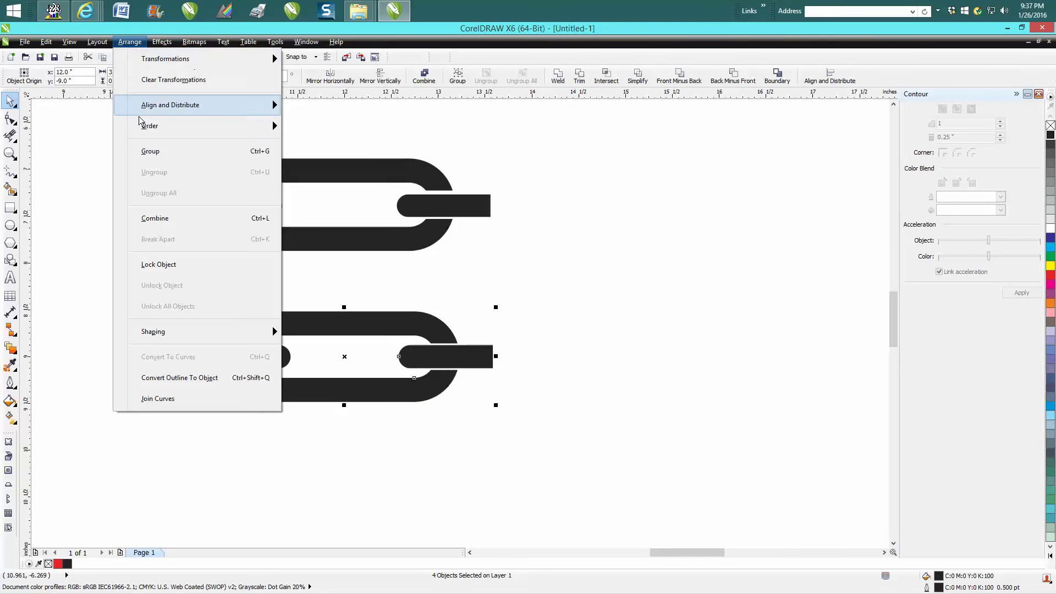
{"action": "left_click", "coordinate": [151, 150]}
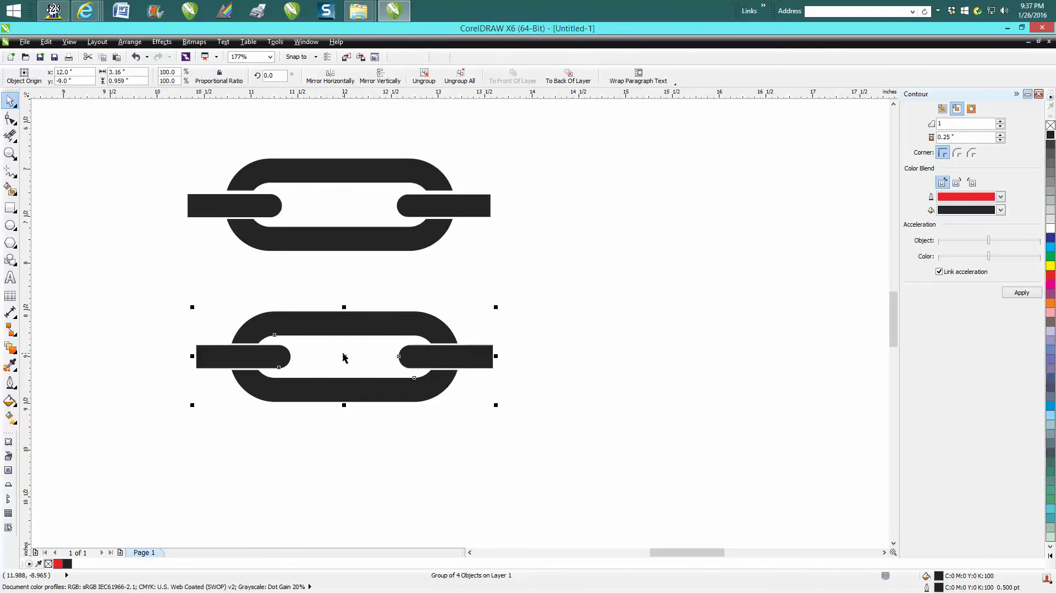
{"action": "left_click_drag", "start_coordinate": [411, 359], "coordinate": [641, 356]}
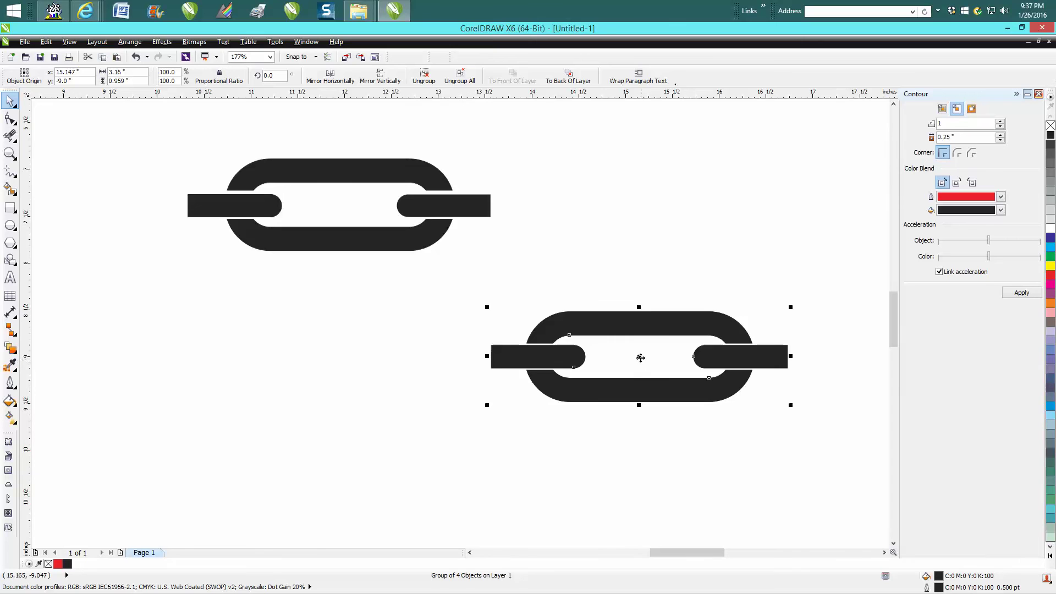
{"action": "left_click_drag", "start_coordinate": [641, 358], "coordinate": [349, 357]}
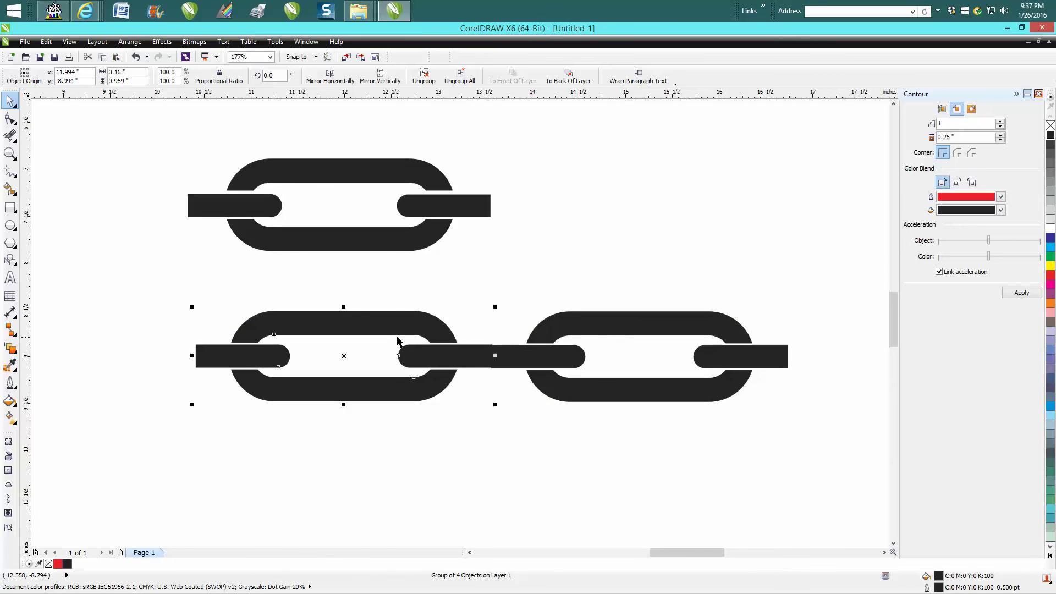
Set the nudge distance to 0.001 inch.
{"action": "left_click", "coordinate": [446, 289]}
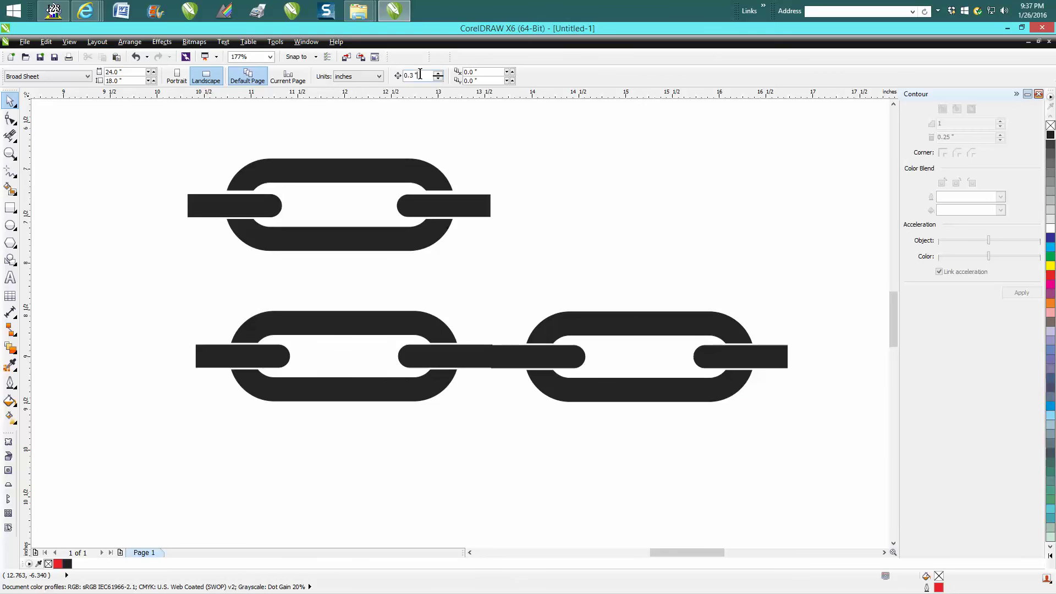
{"action": "double_click", "coordinate": [420, 74]}
{"action": "key", "text": "BackSpace"}
{"action": "key", "text": "Return"}
Nudge the left link tightly against the right link, then select both links.
{"action": "left_click", "coordinate": [474, 352]}
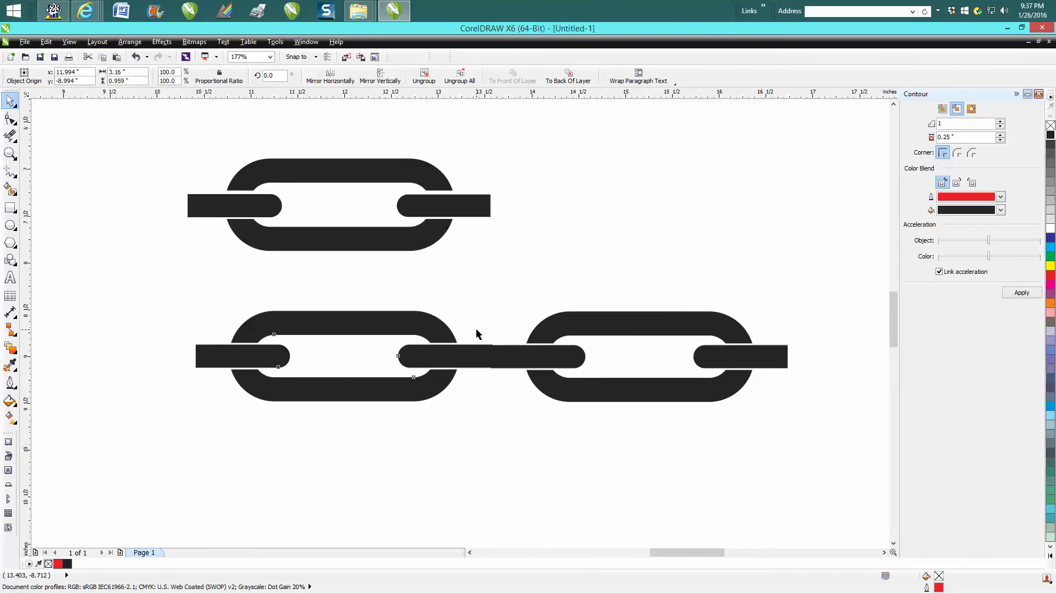
{"action": "key", "text": "Down"}
{"action": "key", "text": "Down"}
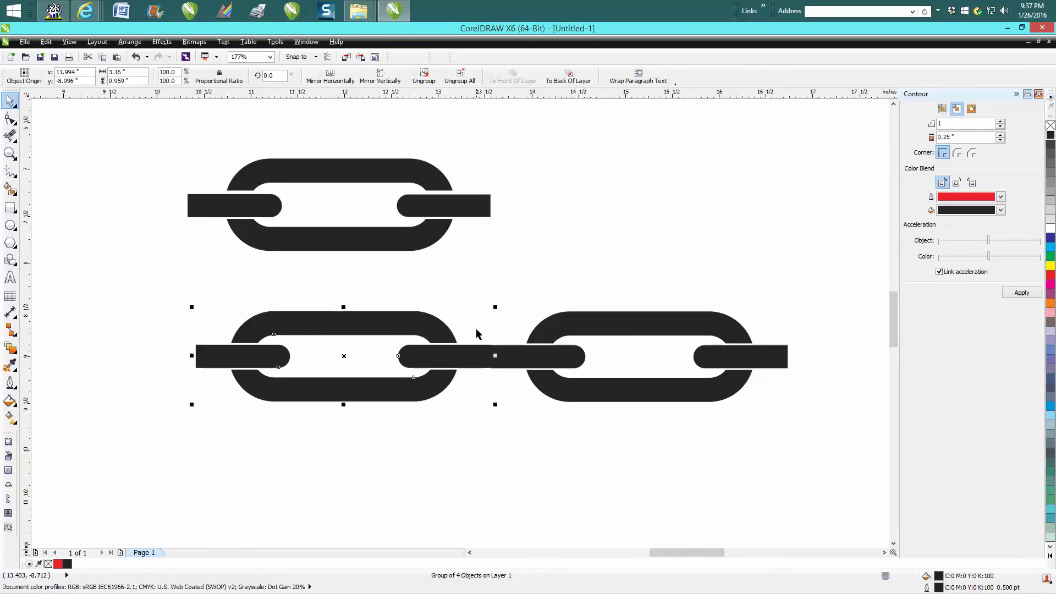
{"action": "key", "text": "Down"}
{"action": "key", "text": "Down"}
{"action": "key", "text": "Right"}
{"action": "key", "text": "Right"}
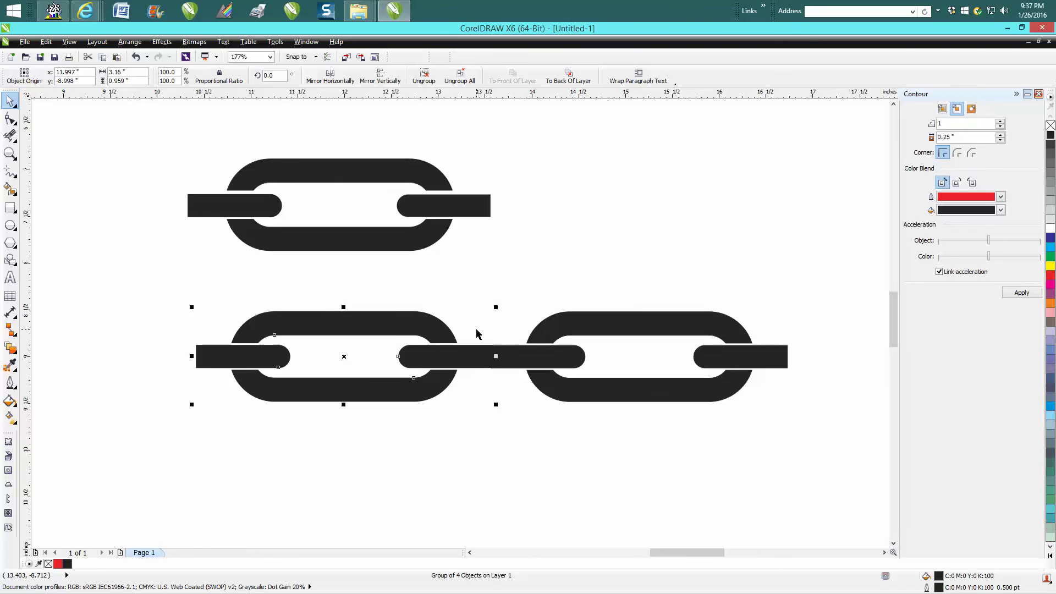
{"action": "left_click_drag", "start_coordinate": [476, 332], "coordinate": [478, 331]}
{"action": "left_click", "coordinate": [485, 324]}
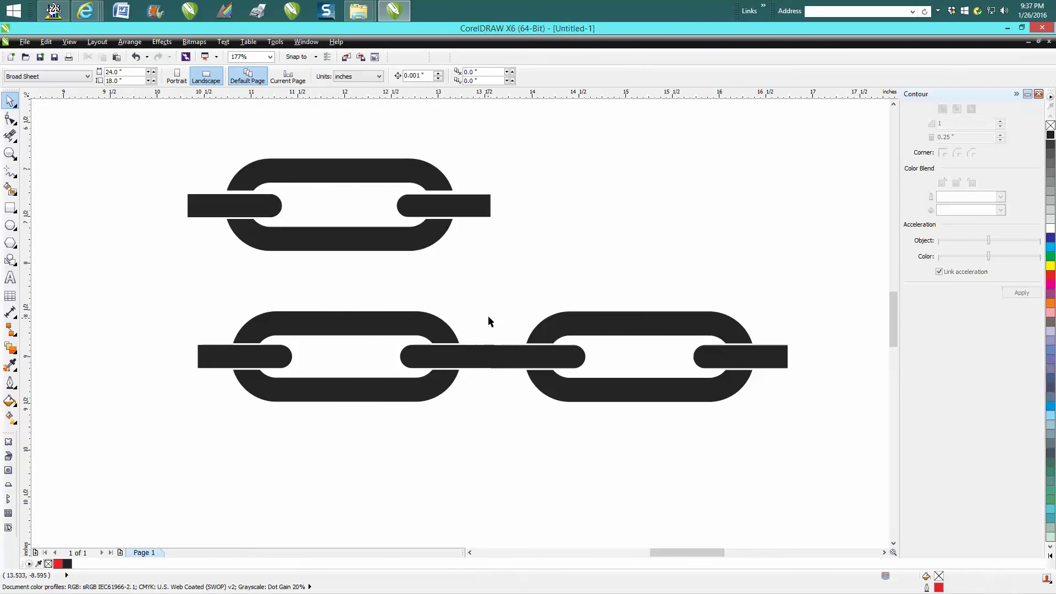
{"action": "left_click_drag", "start_coordinate": [140, 289], "coordinate": [816, 441]}
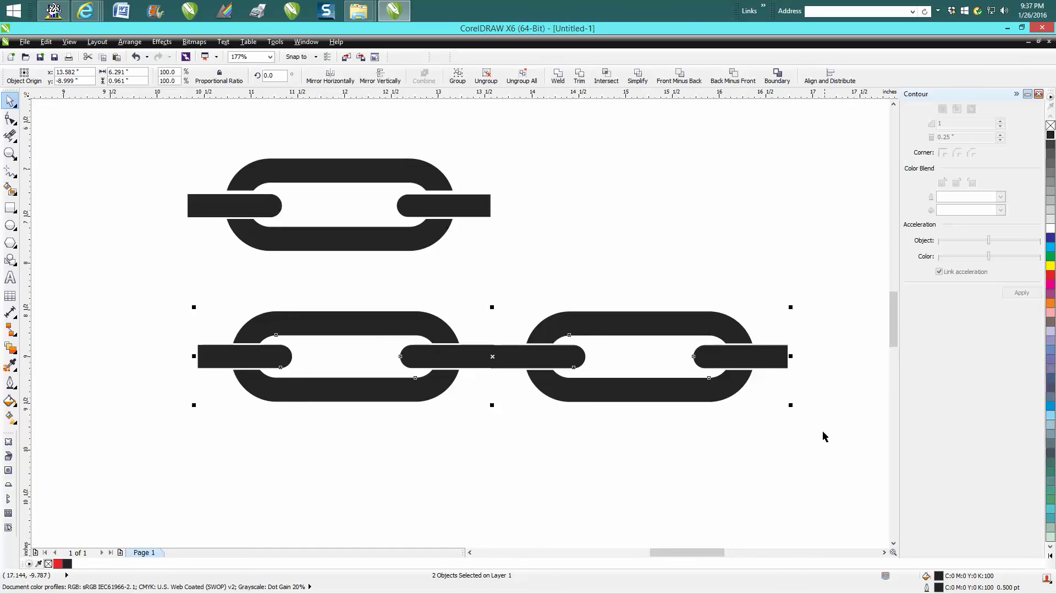